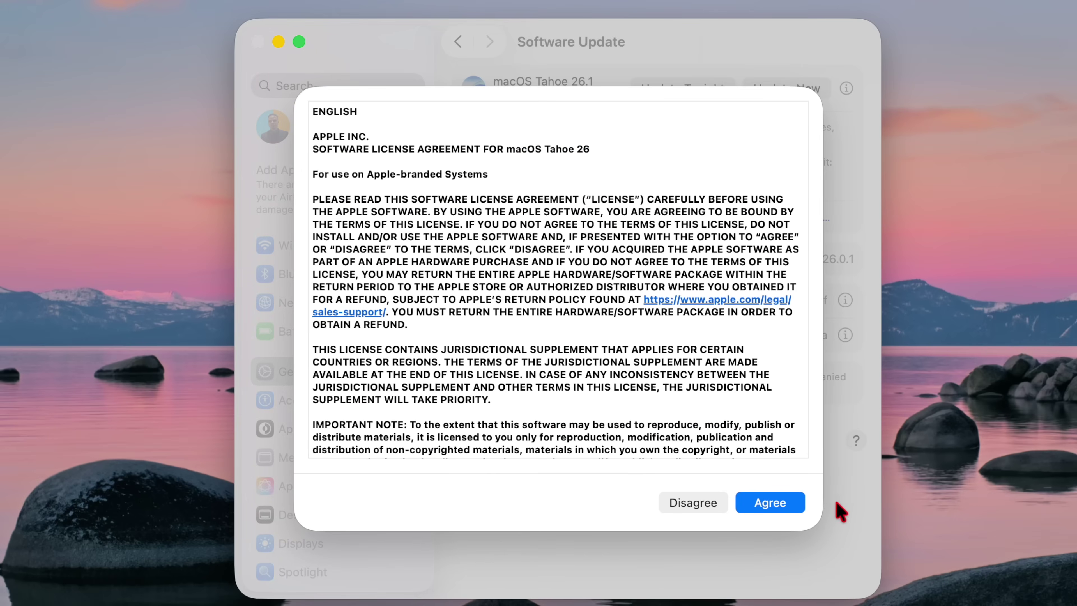
- Agree to the macOS Tahoe 26 licence so the 26.1 update starts downloading
left_click(769, 503)
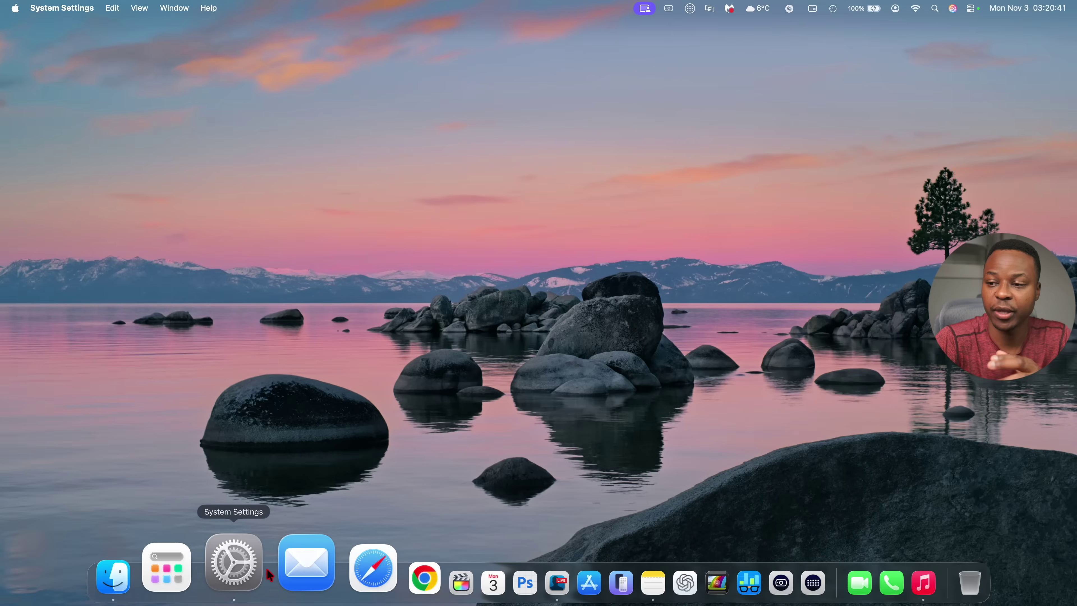
- View Apple Intelligence & Siri settings and check the Siri language list, keeping English (United States)
left_click(259, 573)
left_click(434, 376)
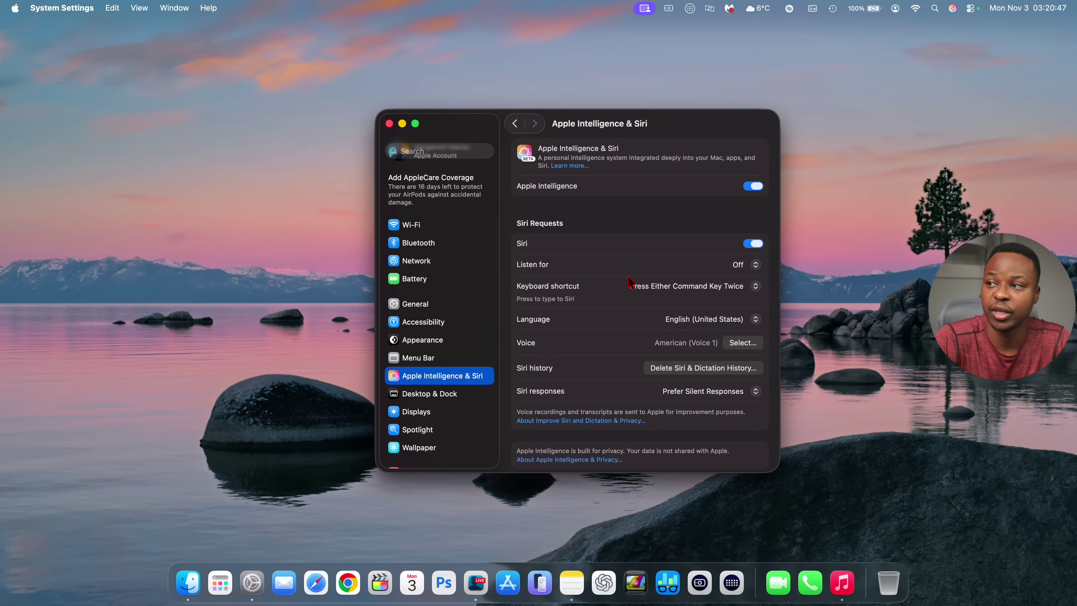
scroll(629, 288, "down", 1)
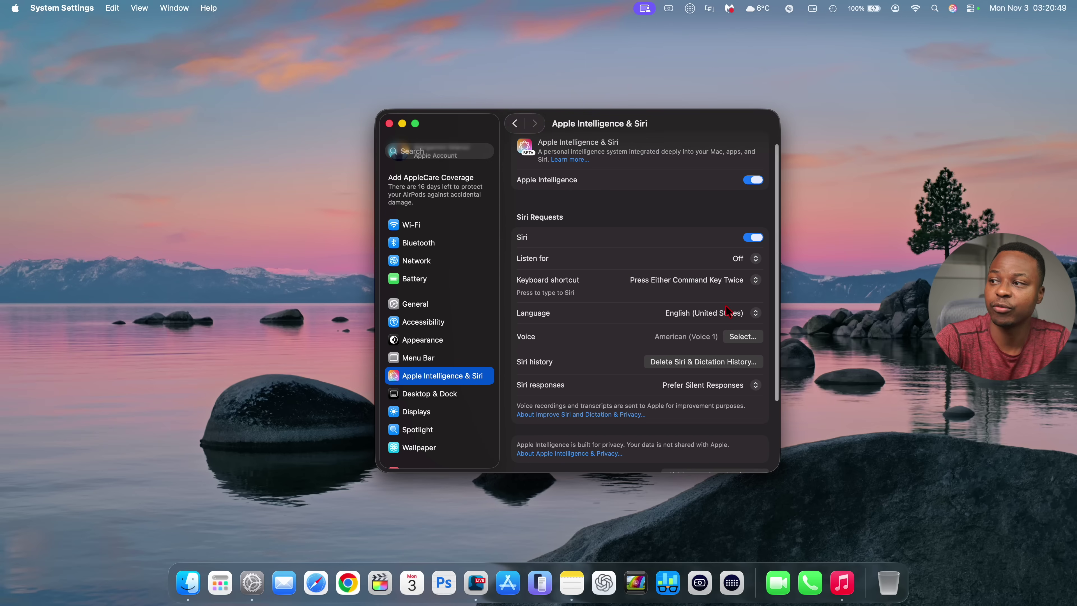
left_click(728, 314)
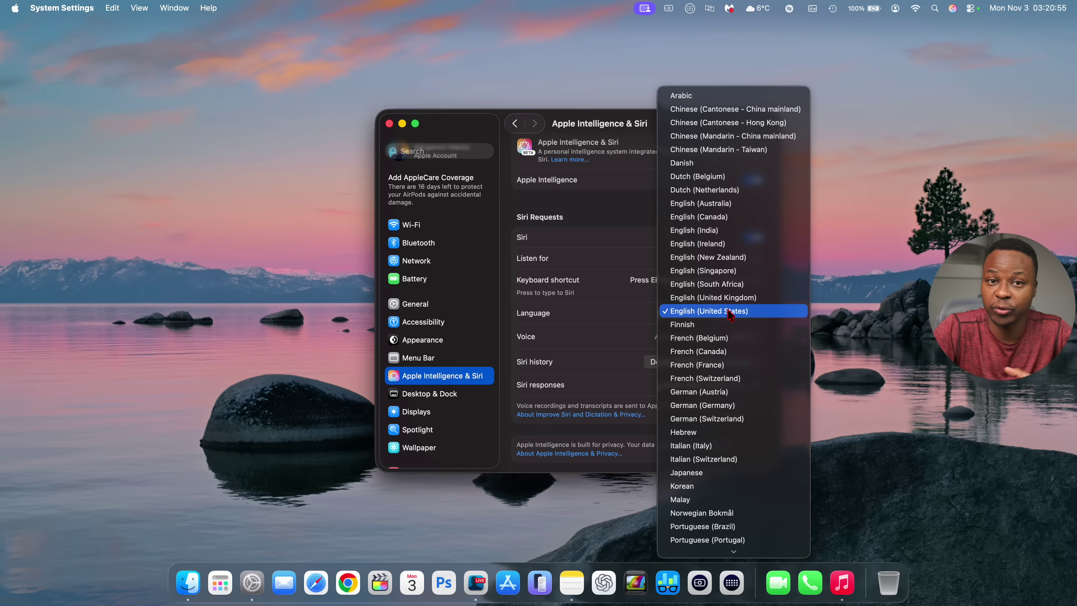
scroll(746, 319, "down", 3)
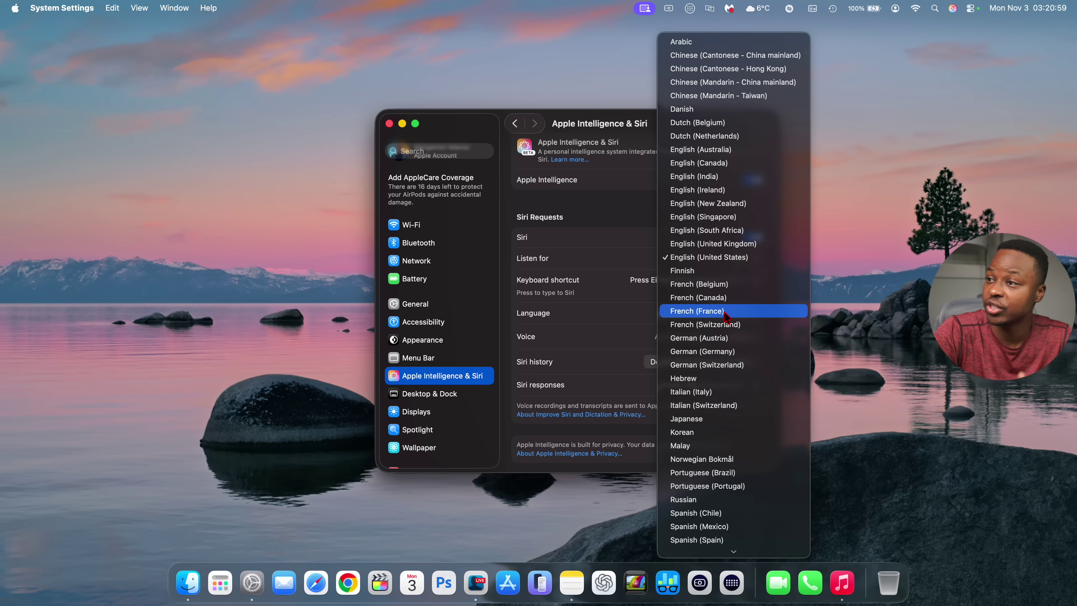
left_click(614, 212)
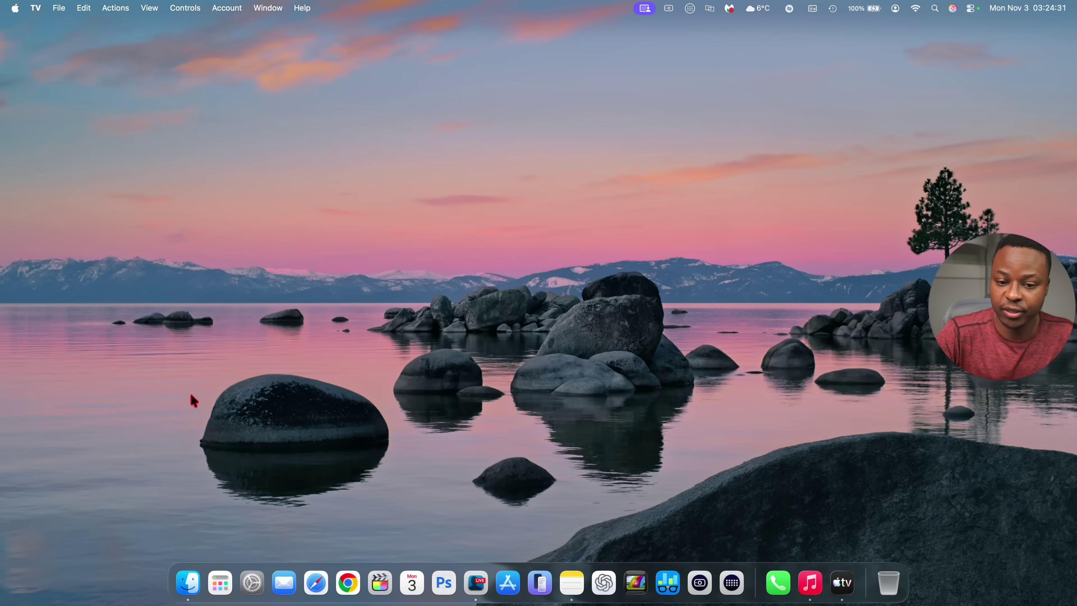
- Launch the TV app from the Apps launcher to show the Apple TV+ page
left_click(225, 569)
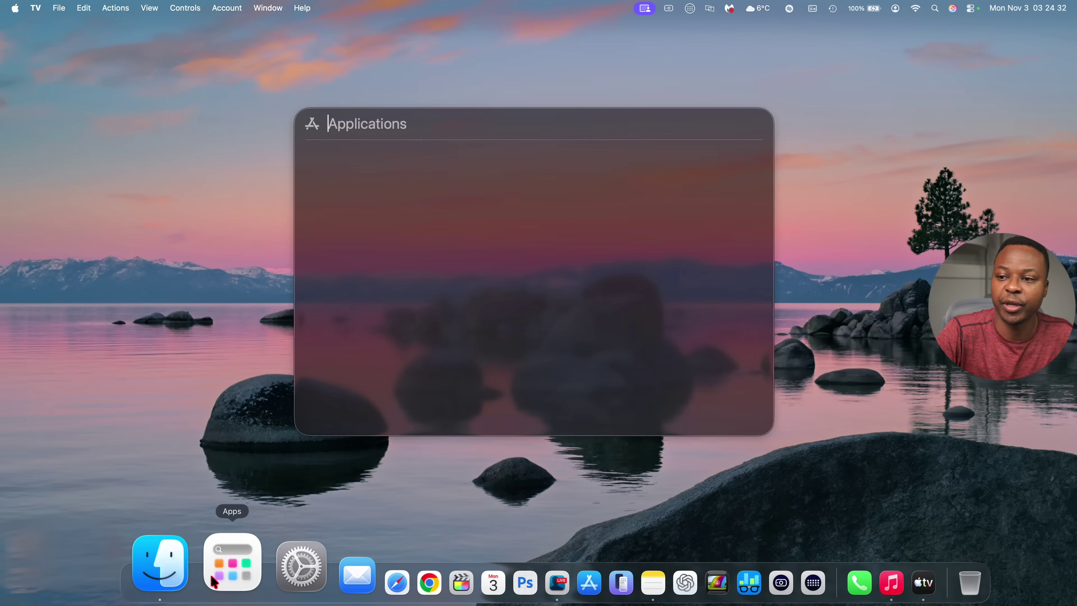
scroll(479, 296, "down", 15)
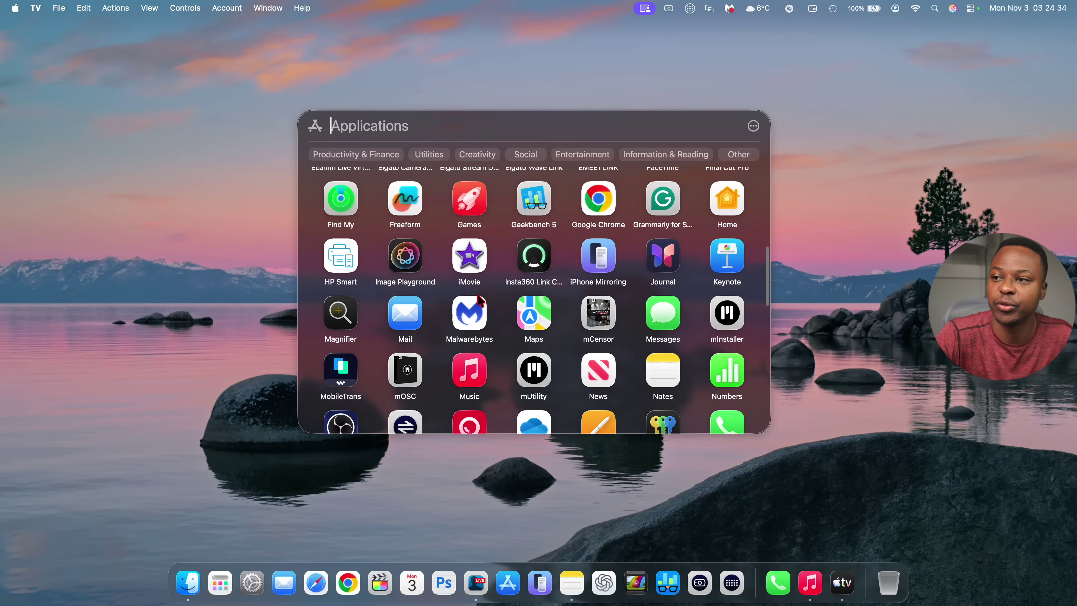
scroll(479, 299, "down", 5)
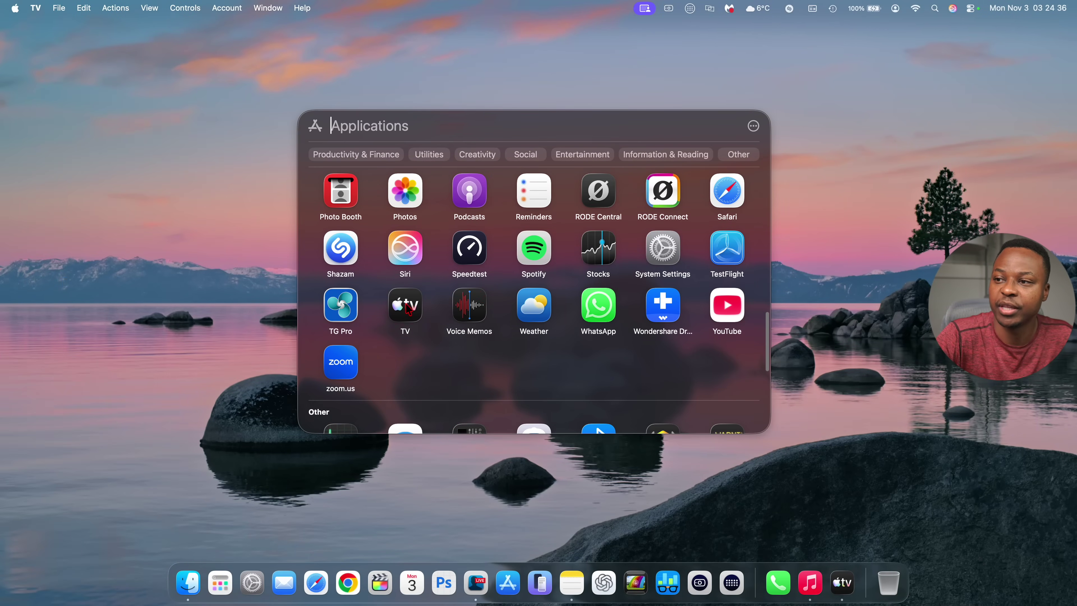
left_click(405, 304)
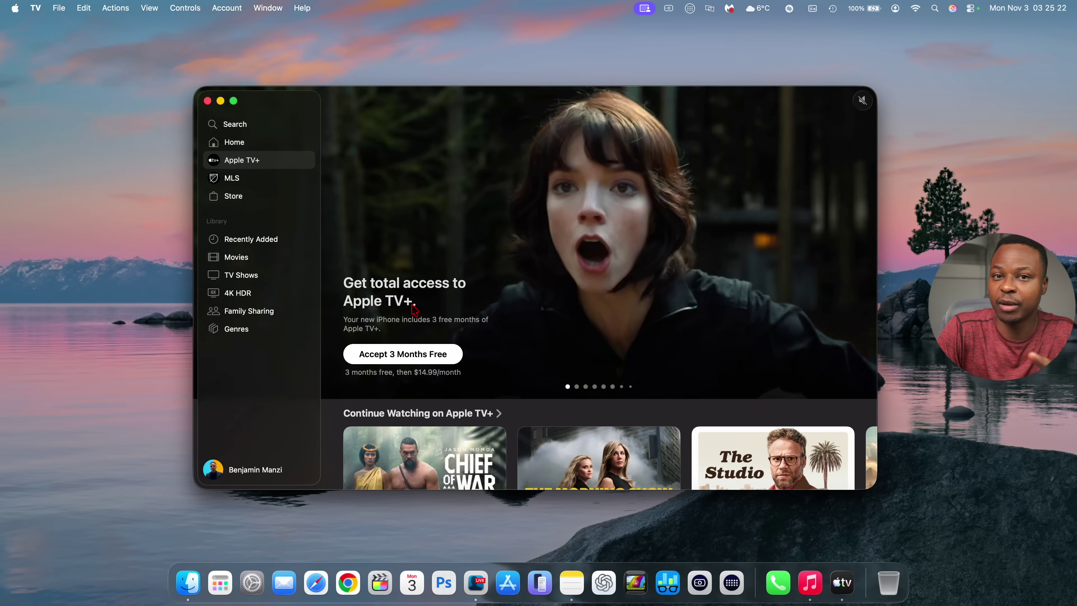
- Scroll the Apple TV+ page to browse the Top 10 rows
scroll(350, 206, "down", 10)
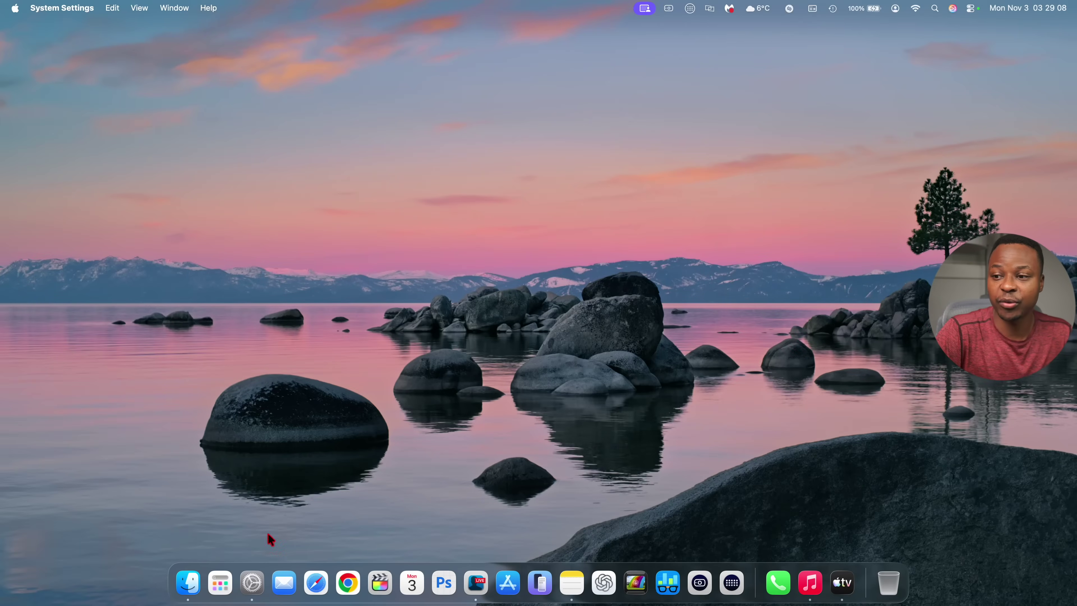
- In Appearance settings, compare Tinted and Clear Liquid Glass, ending on Clear
left_click(251, 564)
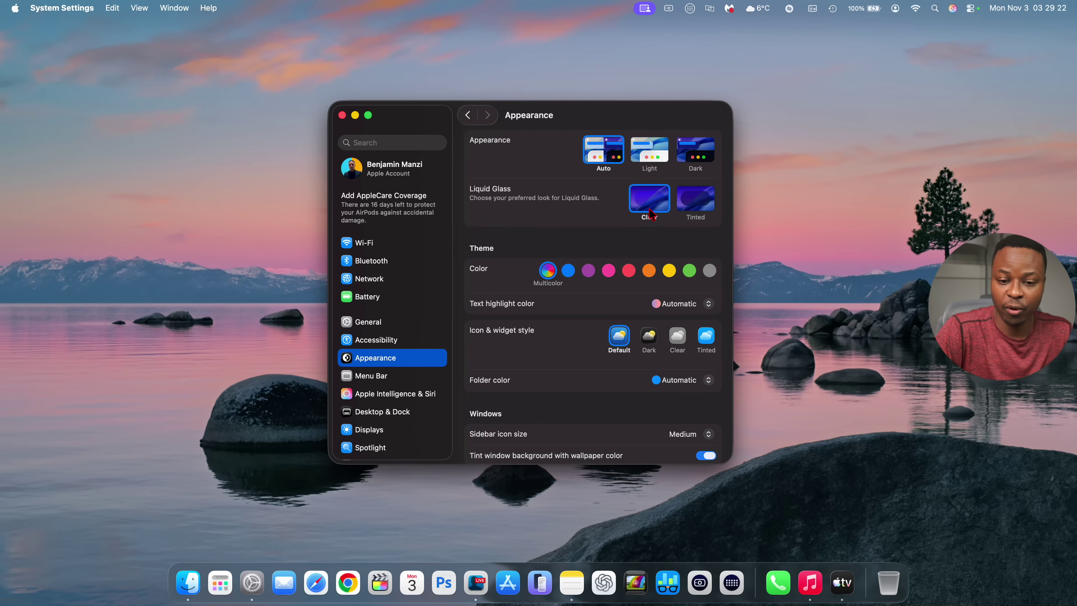
left_click(690, 210)
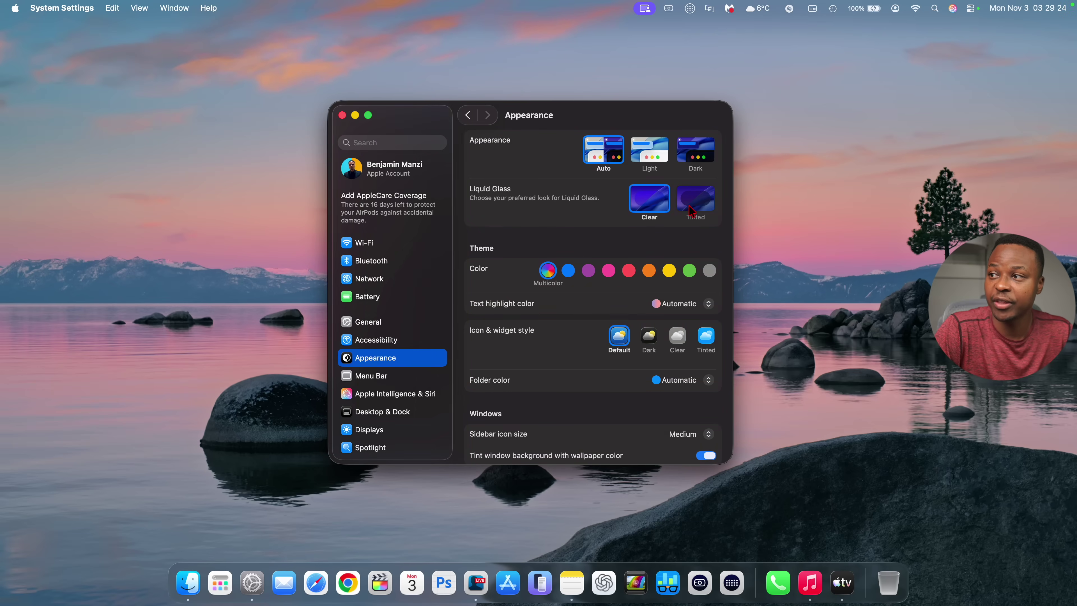
left_click(658, 210)
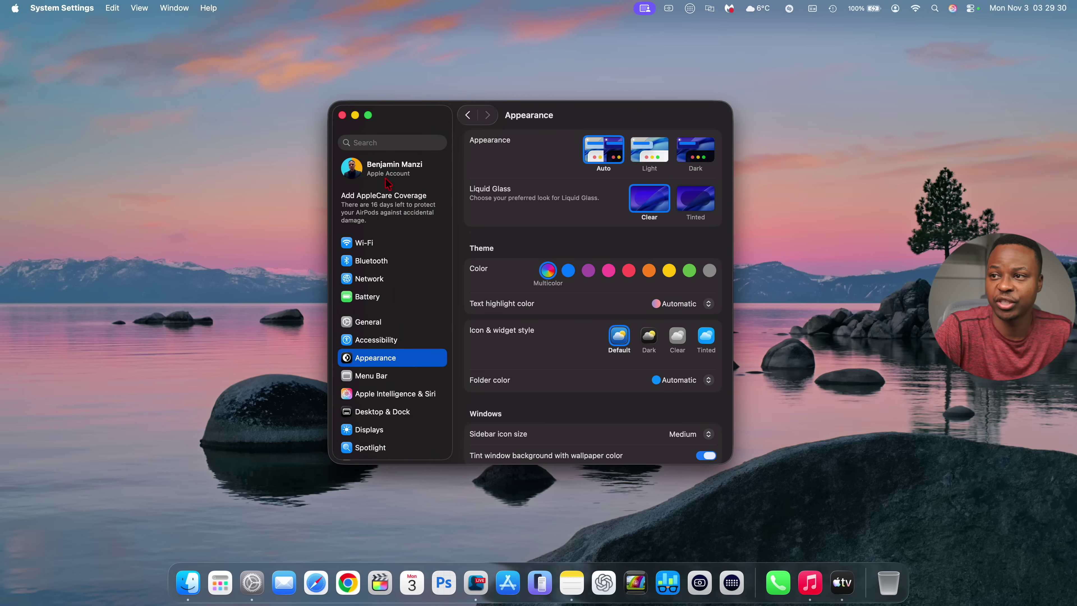
left_click(664, 202)
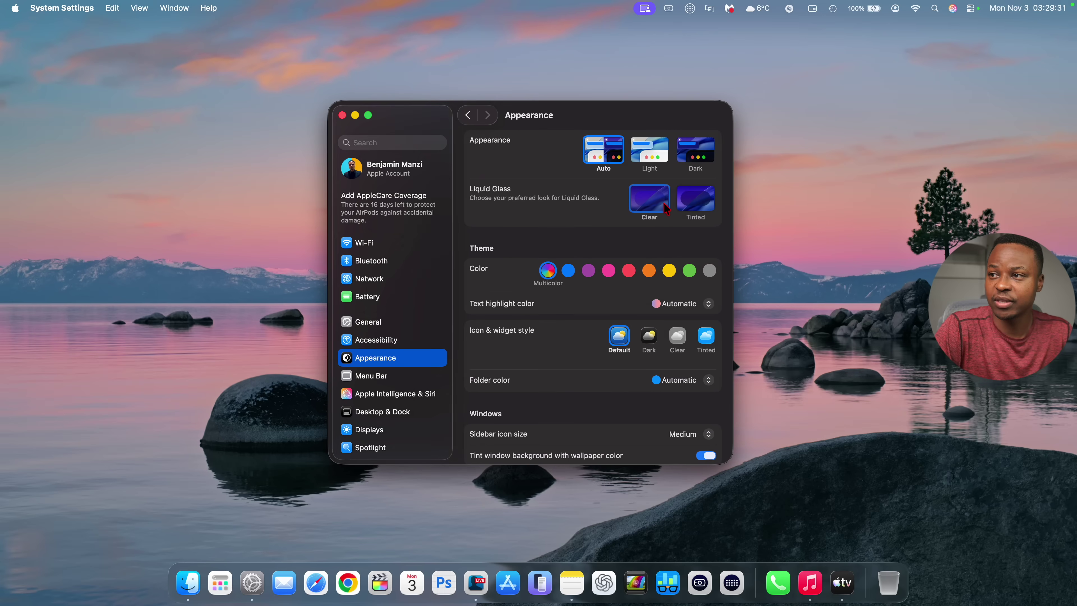
- Turn off Dark Mode from Control Center's Display panel for the light appearance
left_click(970, 8)
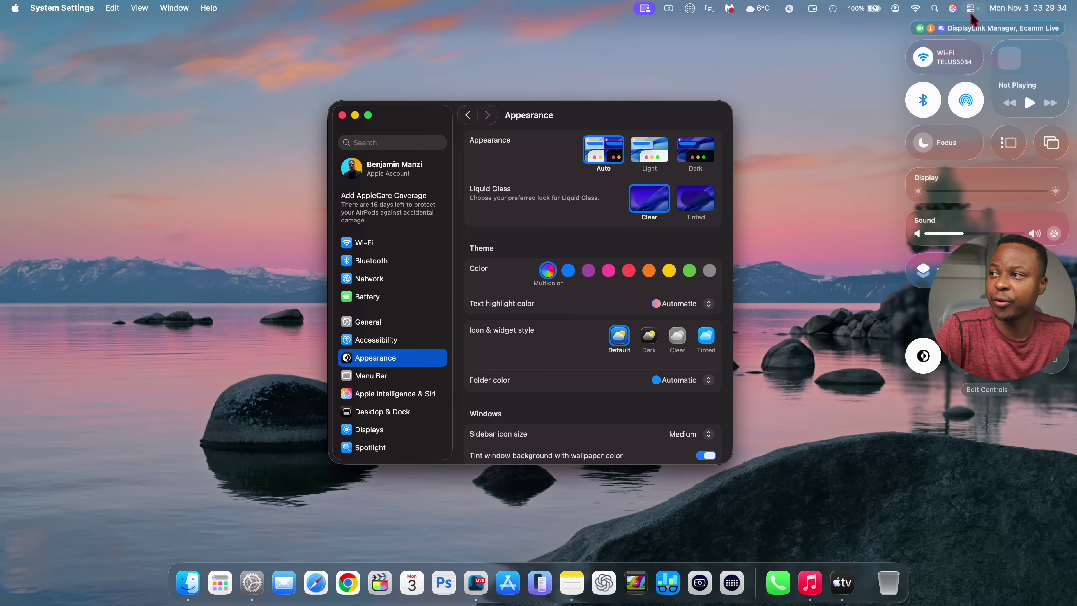
left_click(985, 171)
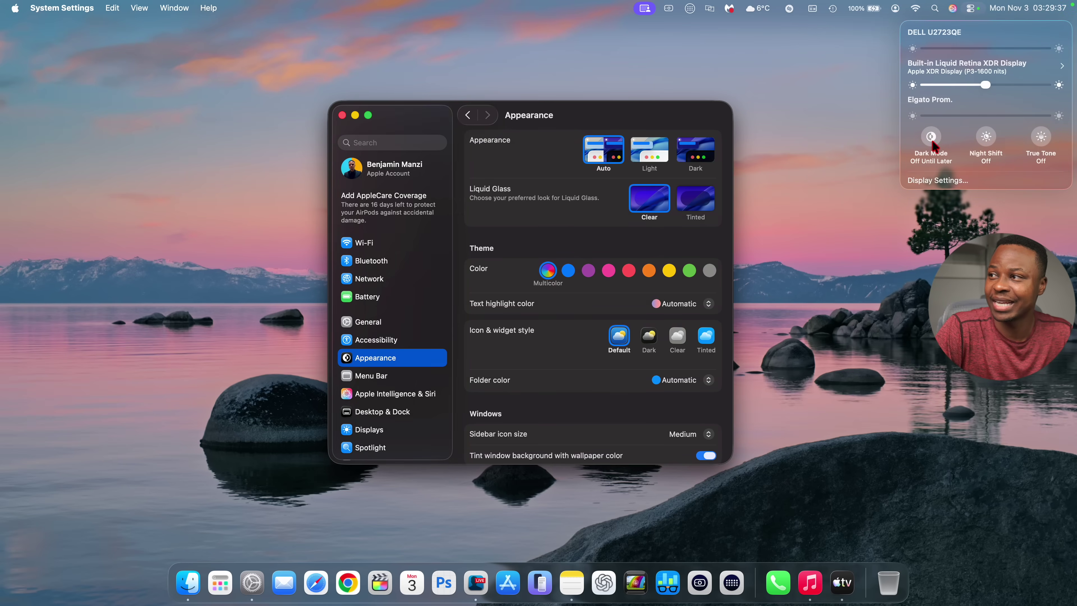
left_click(931, 138)
left_click(568, 127)
- Compare Tinted and Clear Liquid Glass in light mode, keep Clear, and move the window upper left
left_click(697, 206)
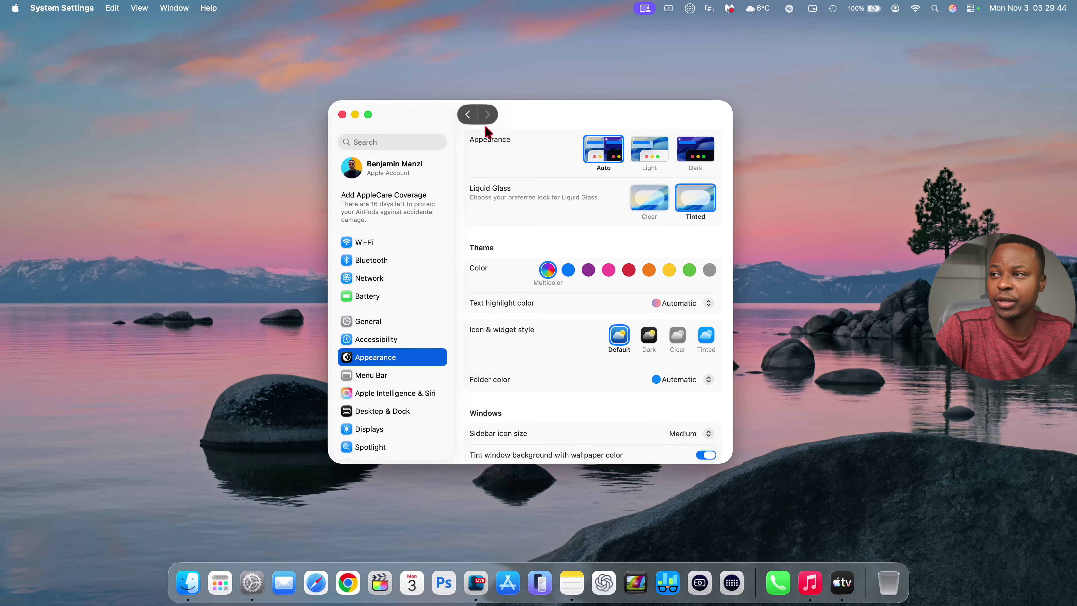
left_click(640, 203)
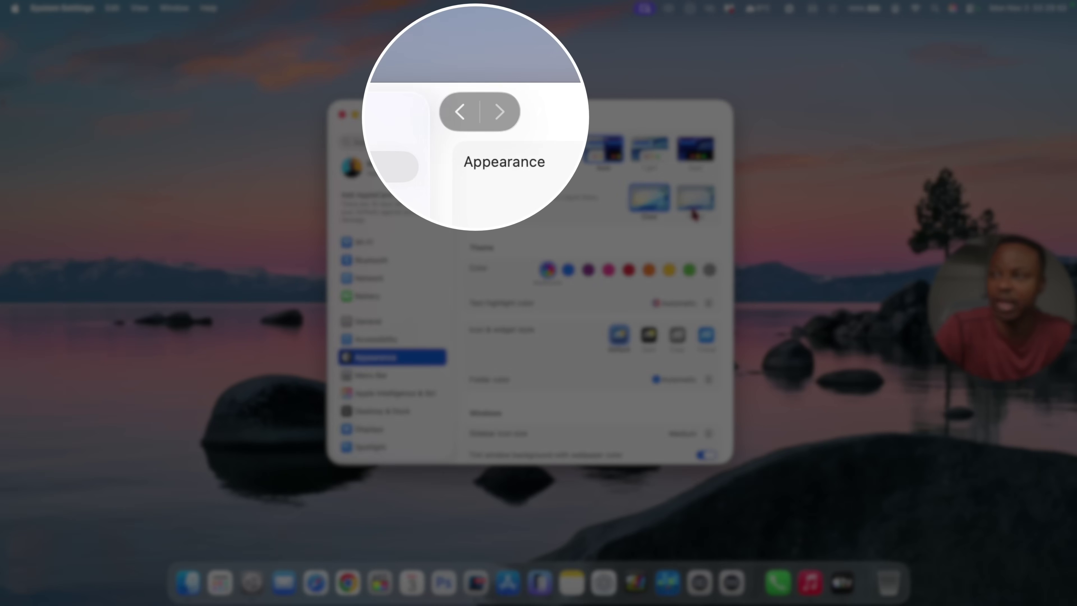
left_click(694, 212)
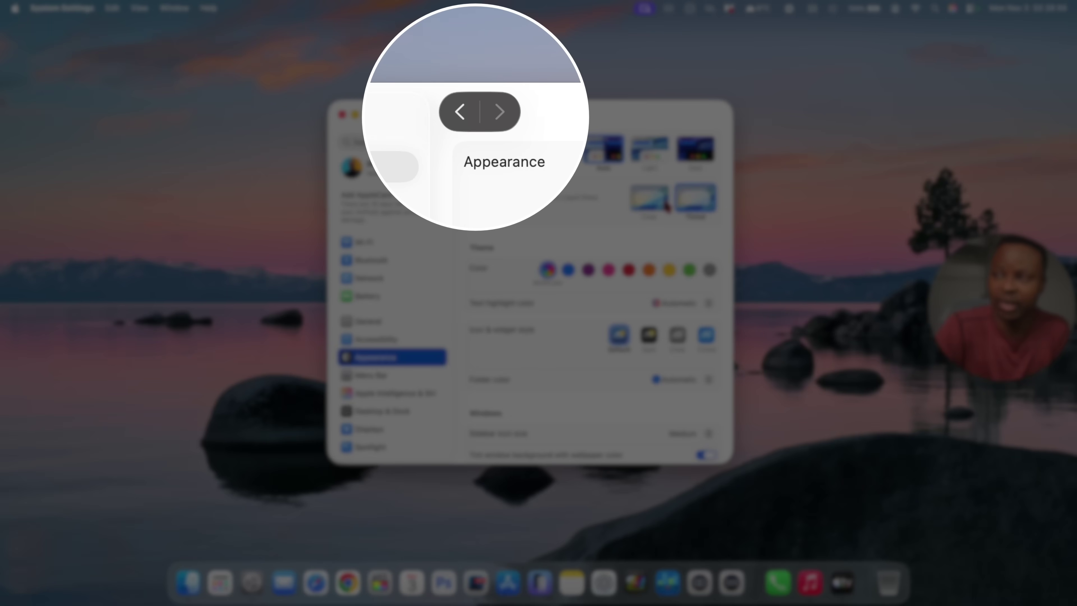
left_click(658, 205)
left_click_drag(579, 118, 327, 97)
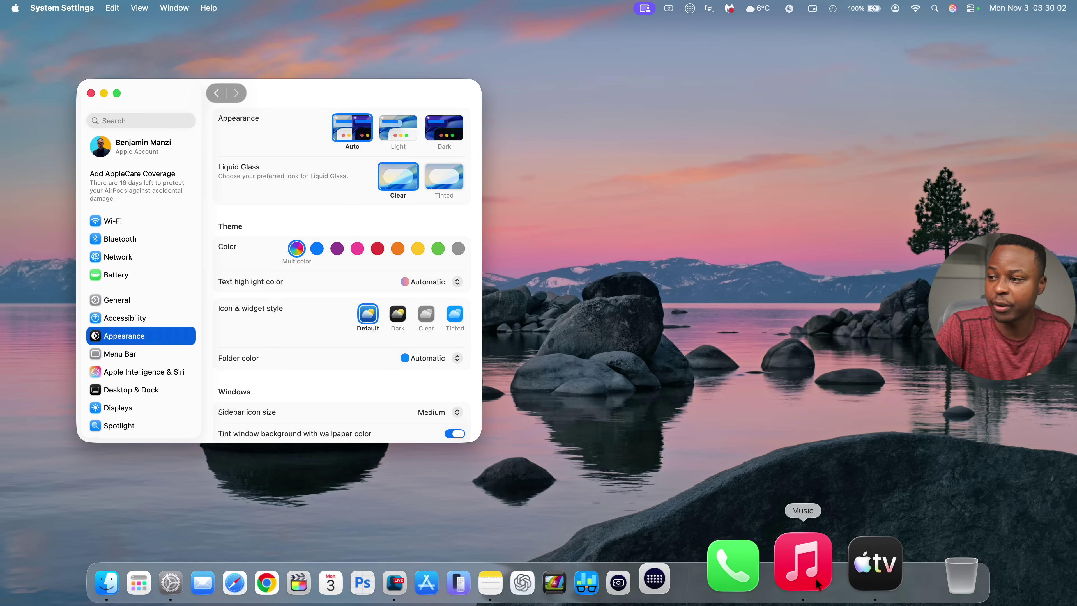
- Bring up Music and move it and System Settings higher on the desktop, side by side
left_click(800, 560)
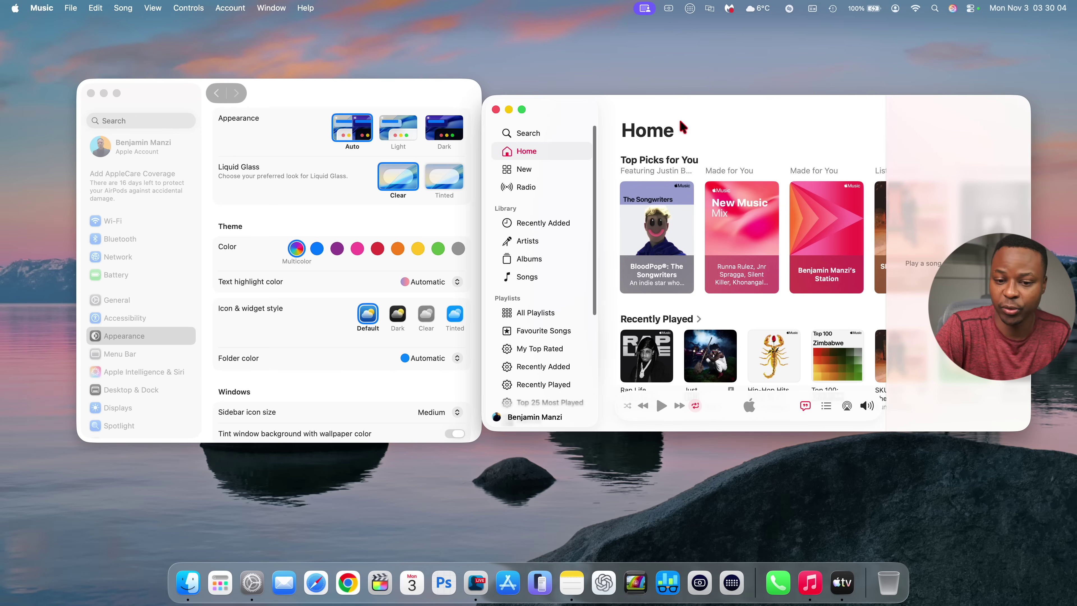
left_click_drag(394, 96, 342, 88)
left_click(600, 110)
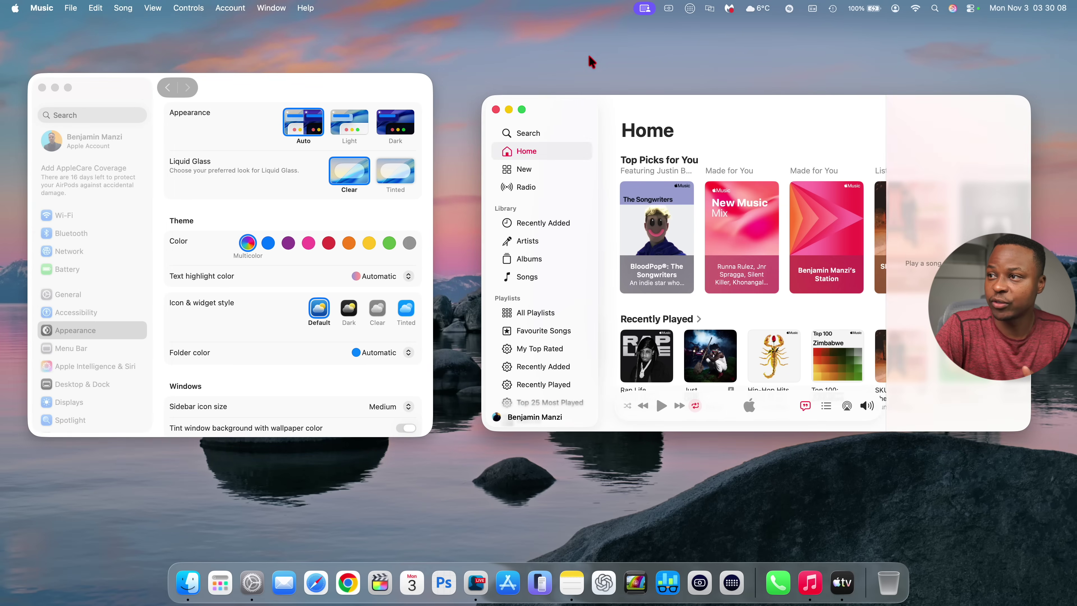
left_click_drag(605, 118, 601, 64)
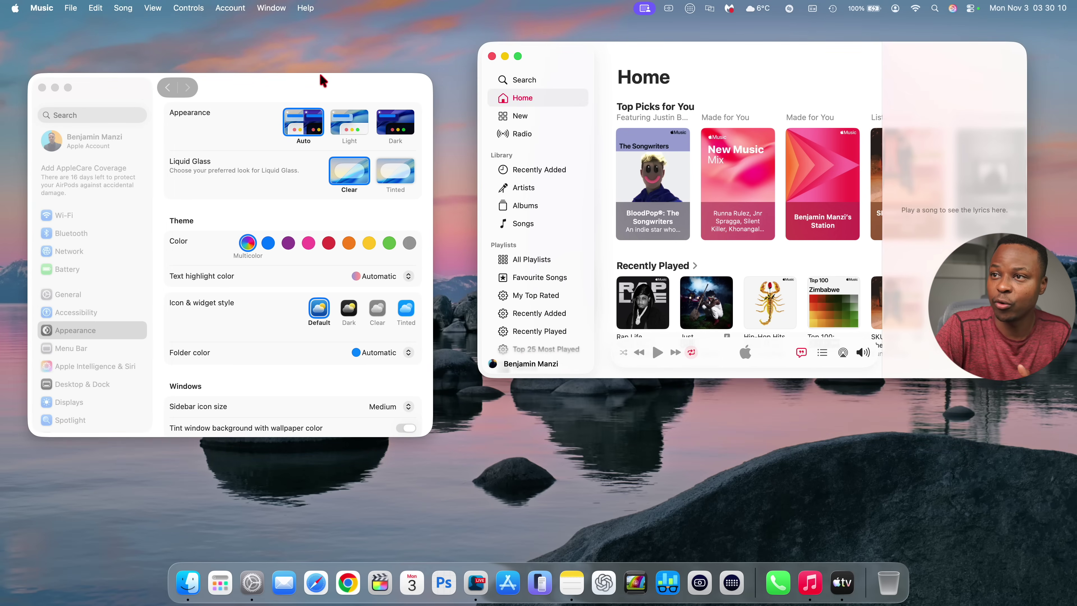
left_click_drag(322, 79, 323, 45)
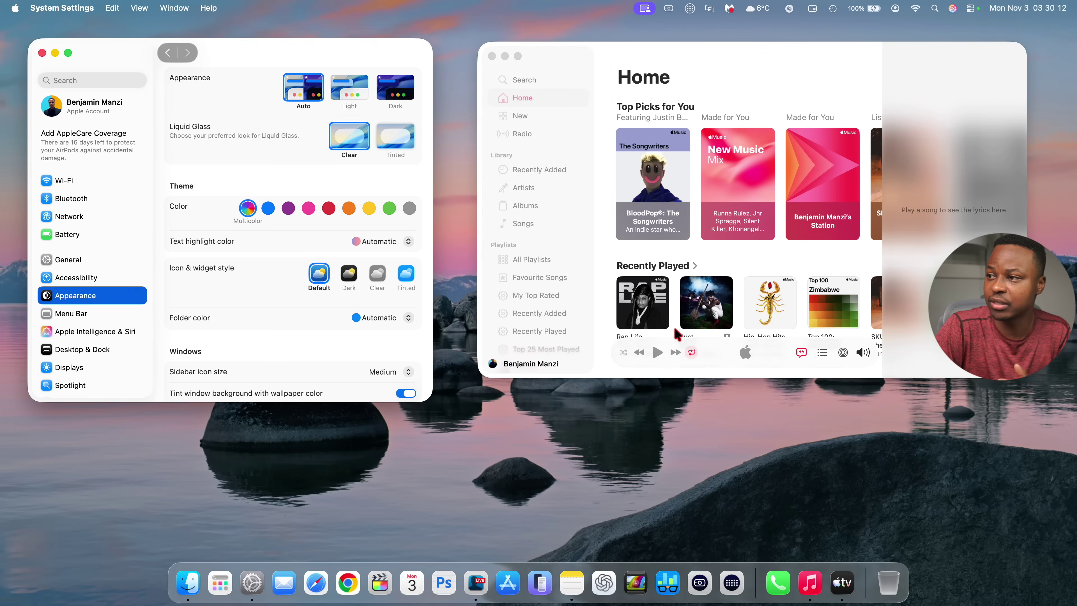
- Scroll through the Music Home page's Top Picks, Recently Played and Workout sections
scroll(675, 333, "down", 3)
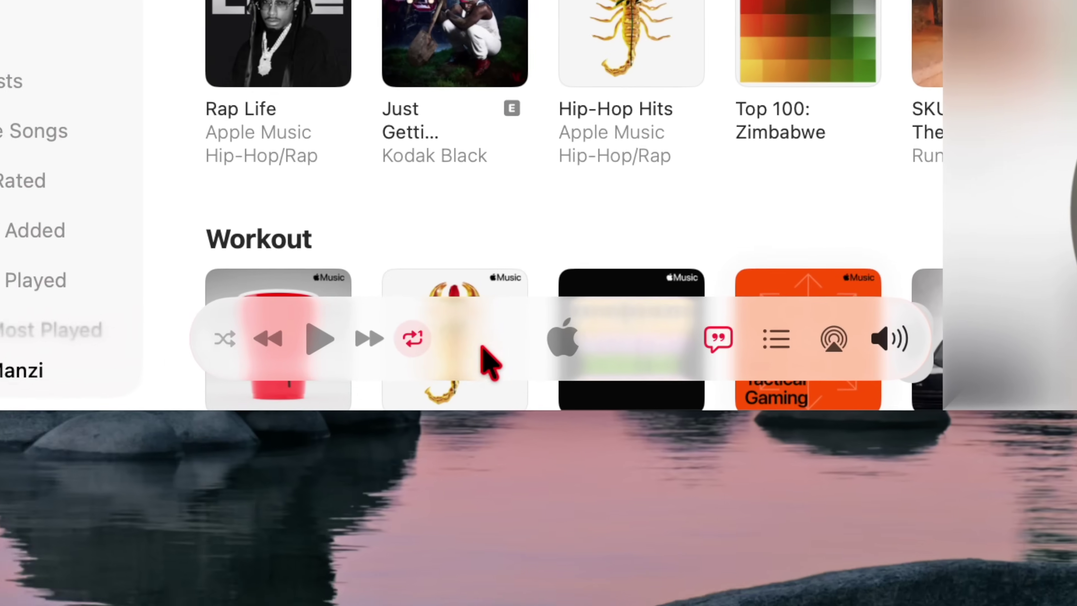
scroll(482, 347, "down", 2)
scroll(458, 347, "up", 4)
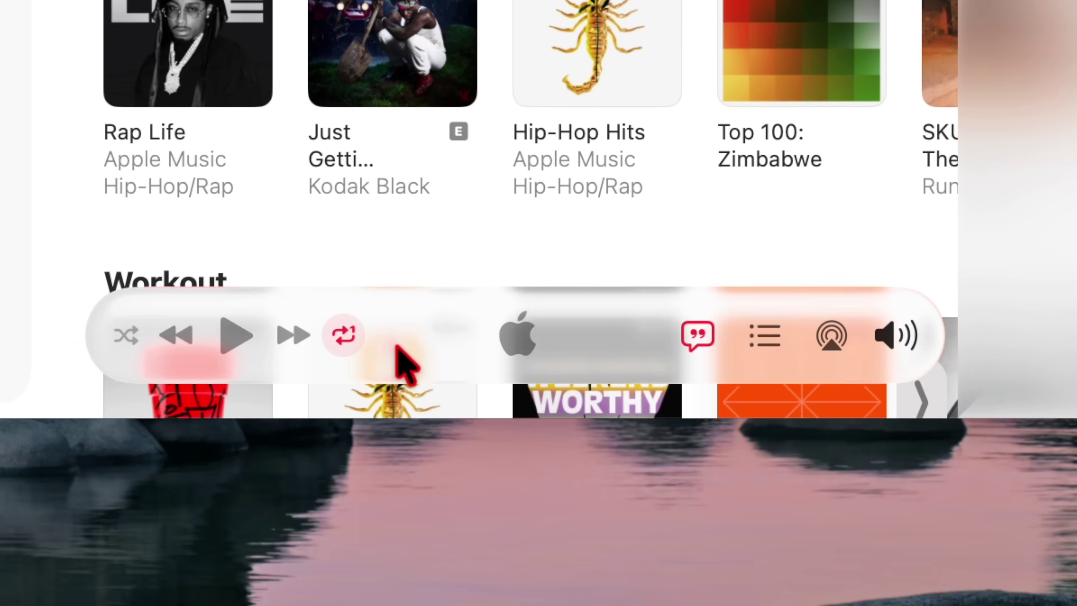
scroll(396, 346, "down", 4)
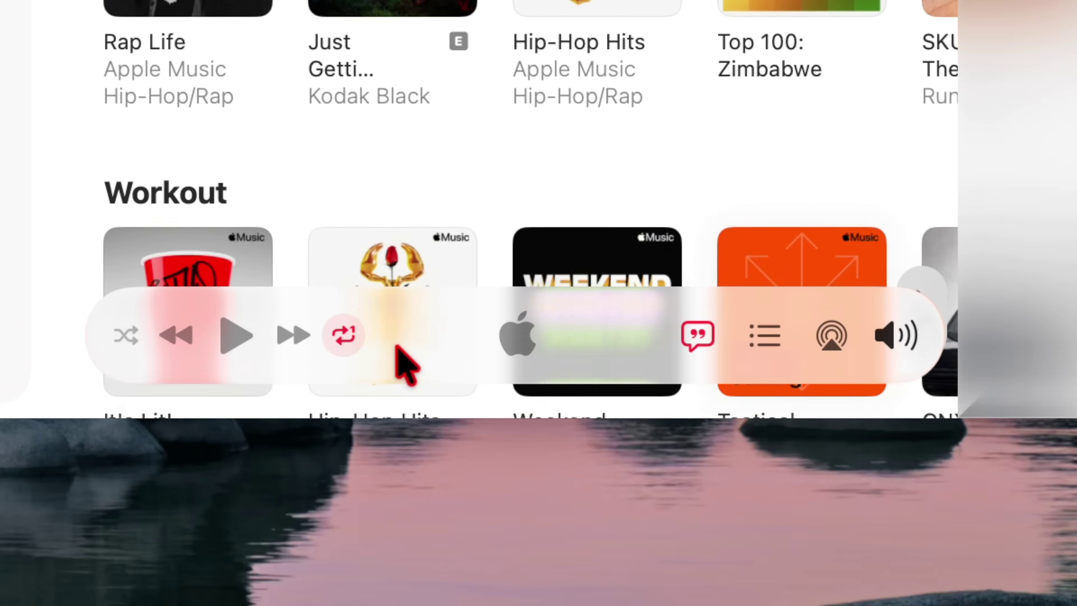
scroll(394, 268, "up", 4)
scroll(393, 266, "down", 4)
scroll(388, 254, "up", 4)
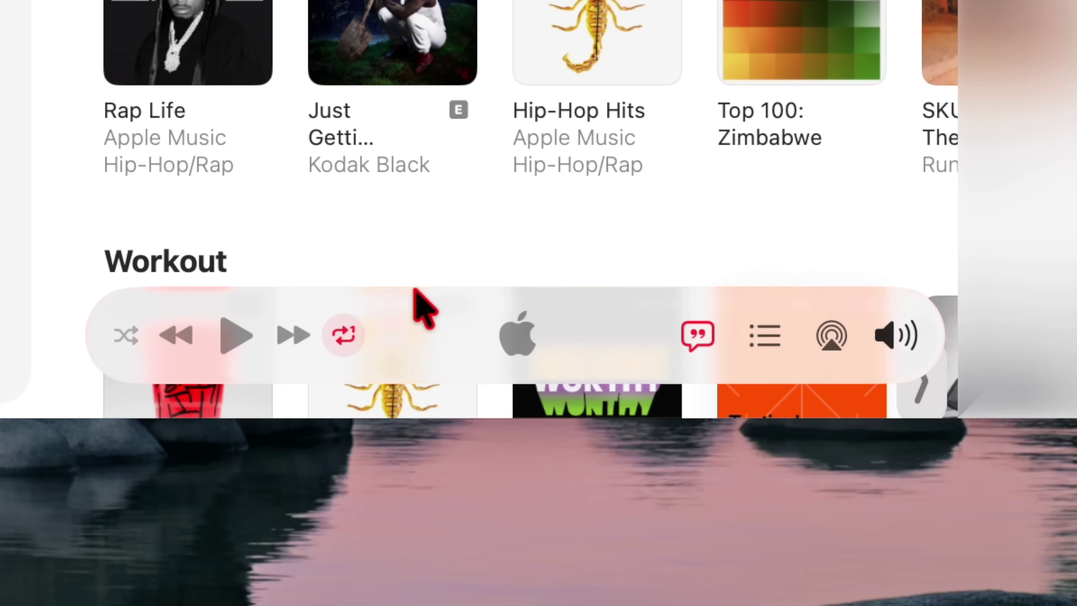
scroll(420, 300, "down", 3)
scroll(422, 303, "up", 3)
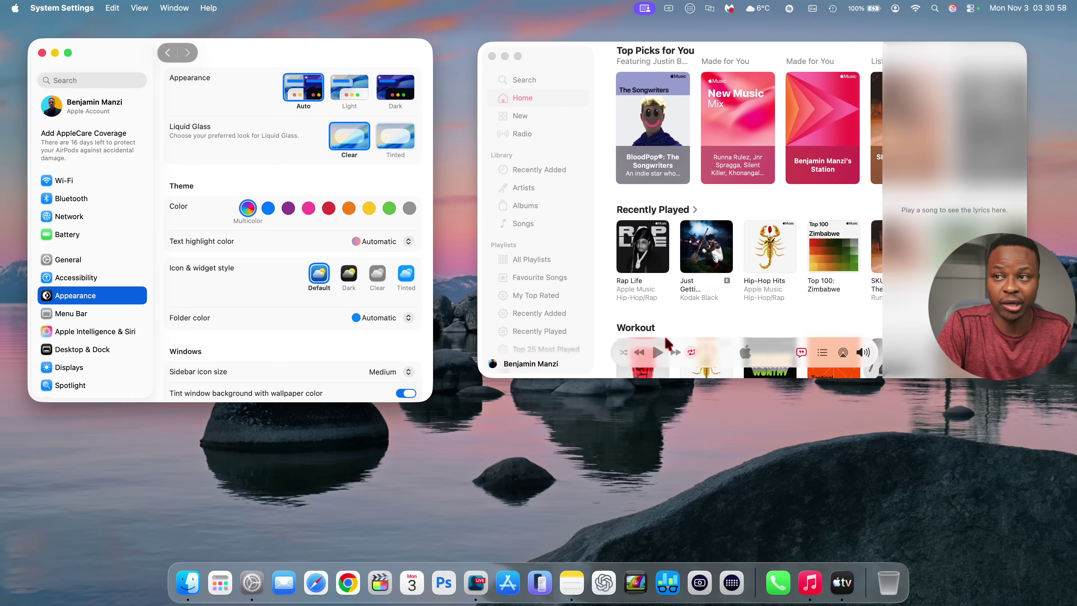
scroll(665, 338, "down", 2)
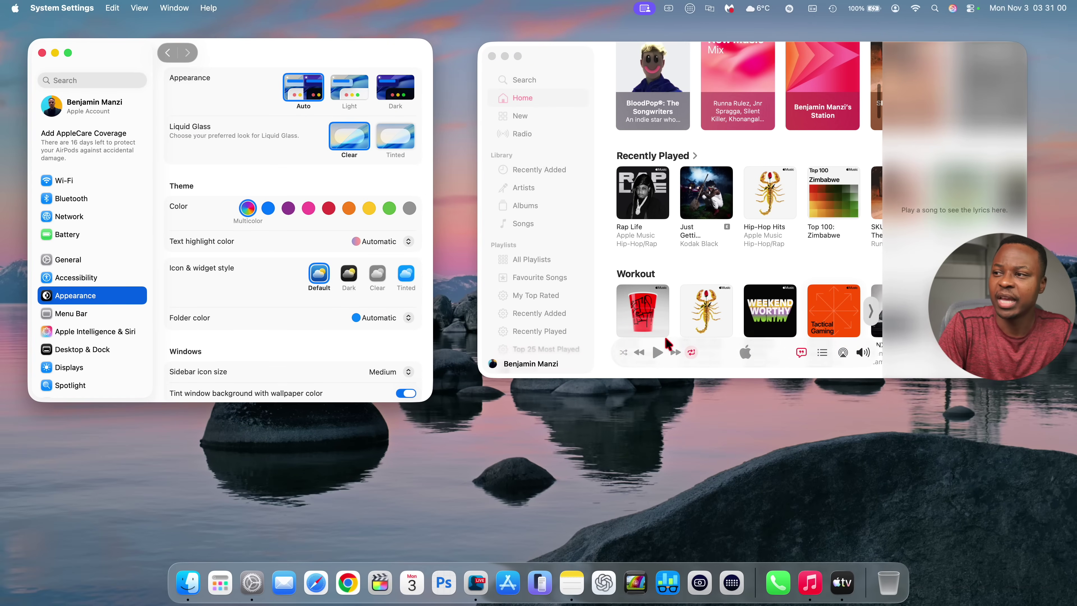
scroll(663, 335, "up", 4)
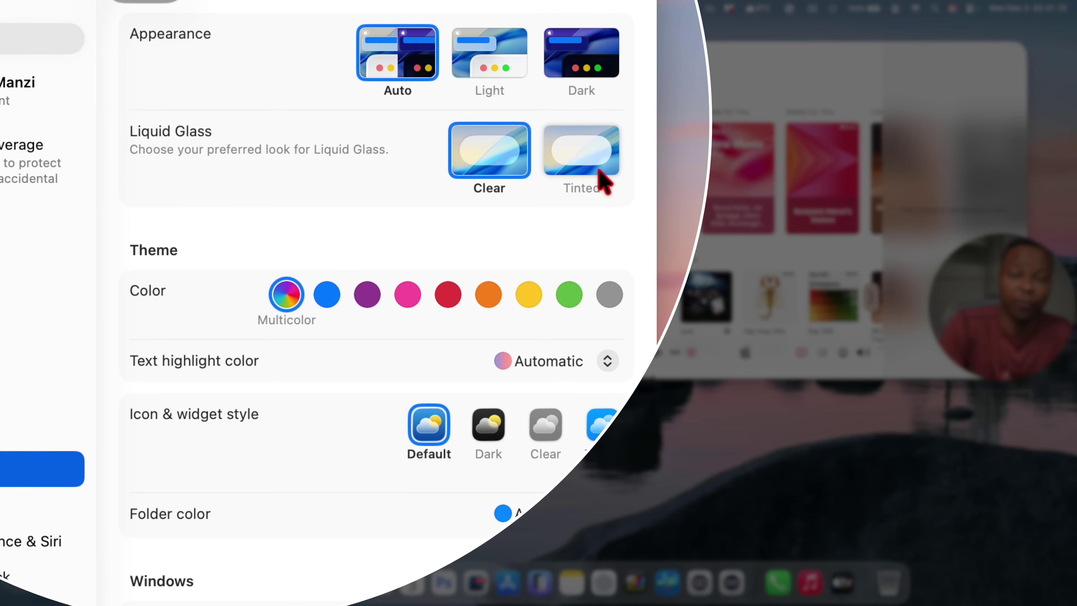
- Switch Liquid Glass from Clear to the Tinted look
left_click(587, 177)
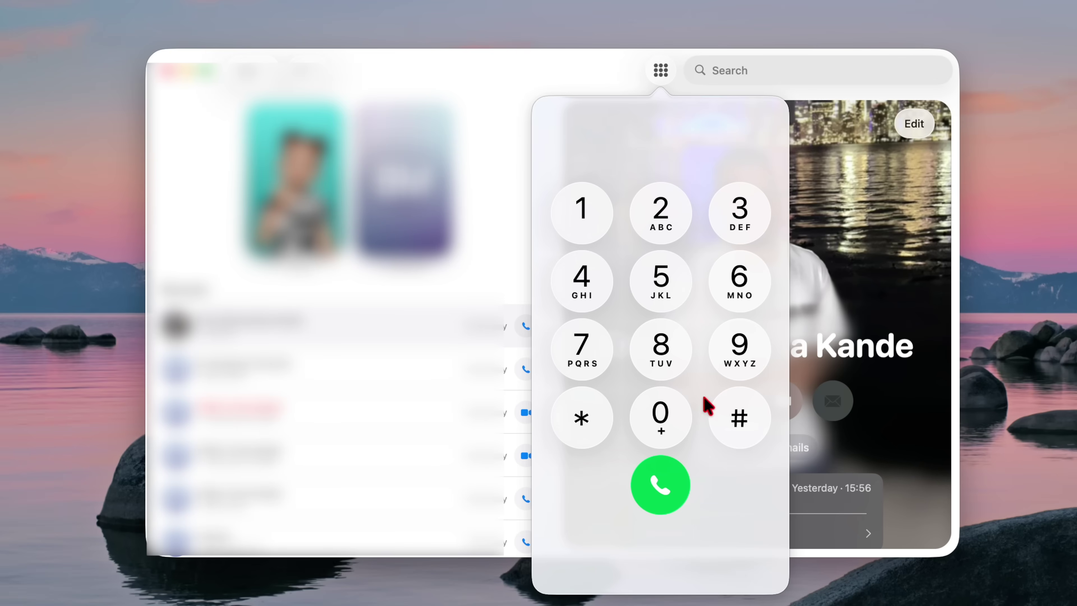
- Enter 911 on the Phone keypad, followed by further digits including 687 and three 4s
left_click(742, 365)
left_click(572, 235)
left_click(572, 234)
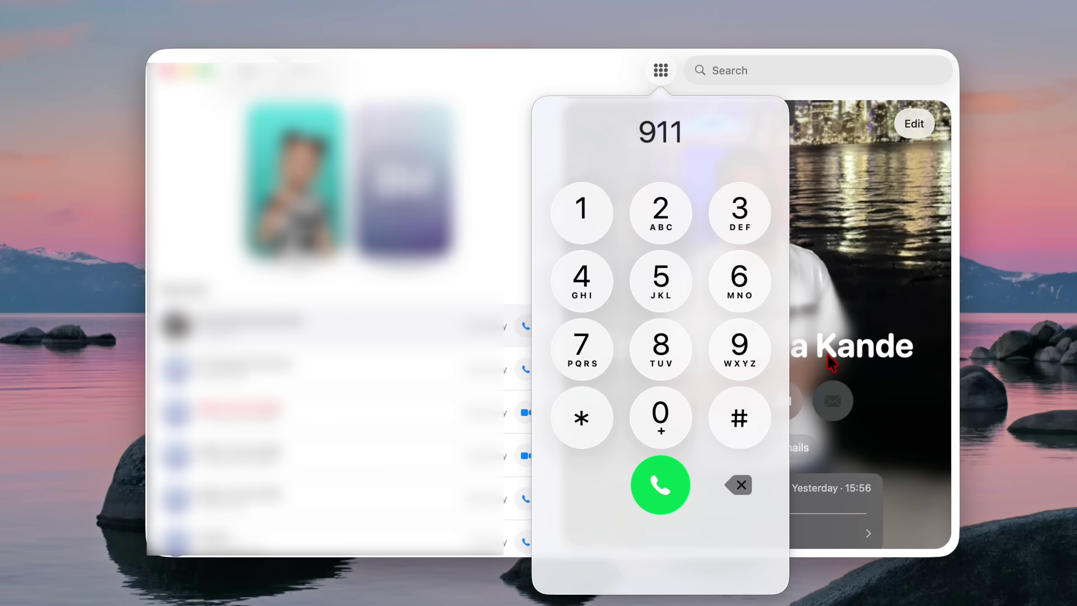
left_click(661, 285)
type("687")
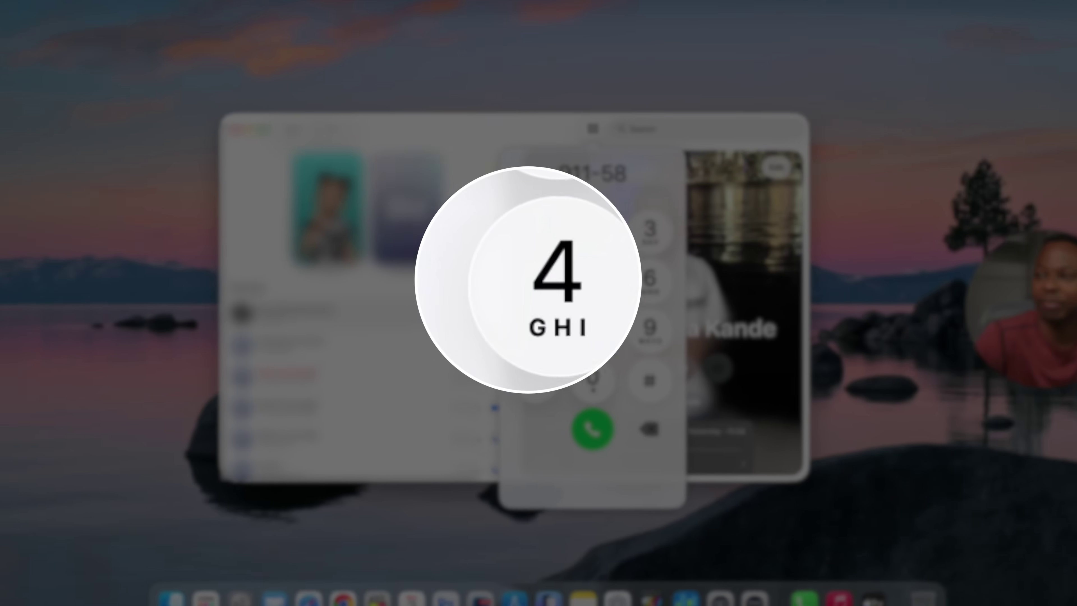
left_click(531, 295)
left_click(531, 294)
left_click(531, 295)
left_click(531, 295)
left_click(531, 295)
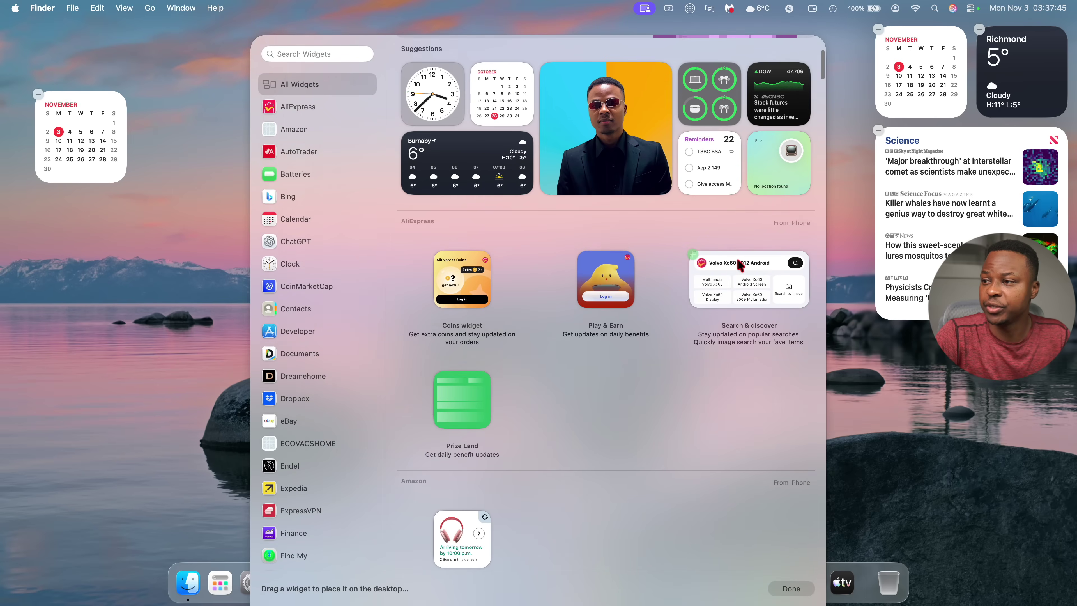
- Leave the widget gallery and open Control Center's Display panel with its brightness sliders
scroll(739, 265, "down", 2)
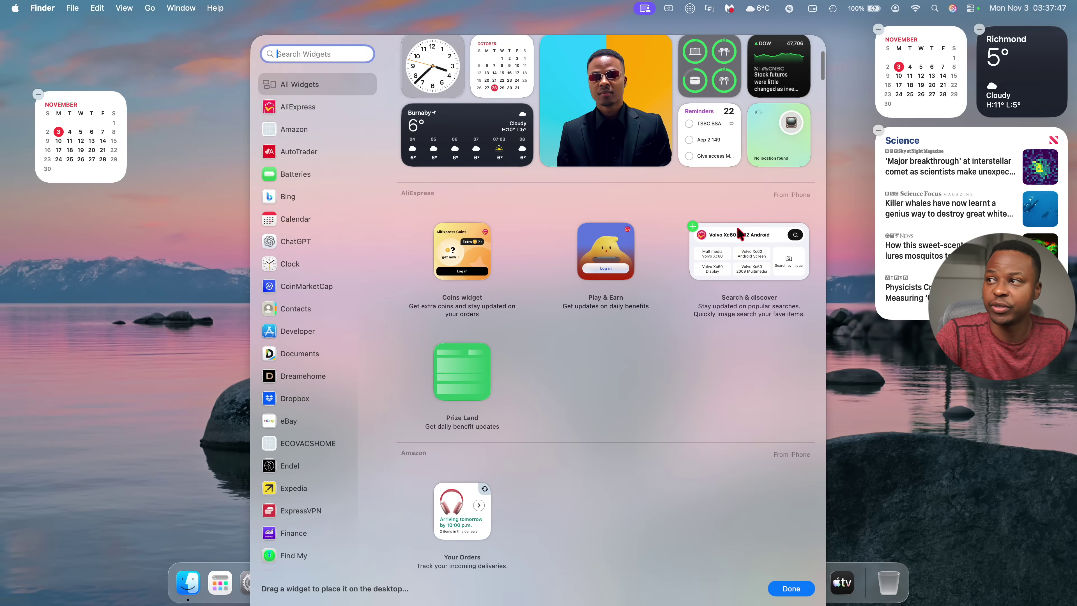
left_click(160, 163)
left_click(968, 9)
left_click(968, 174)
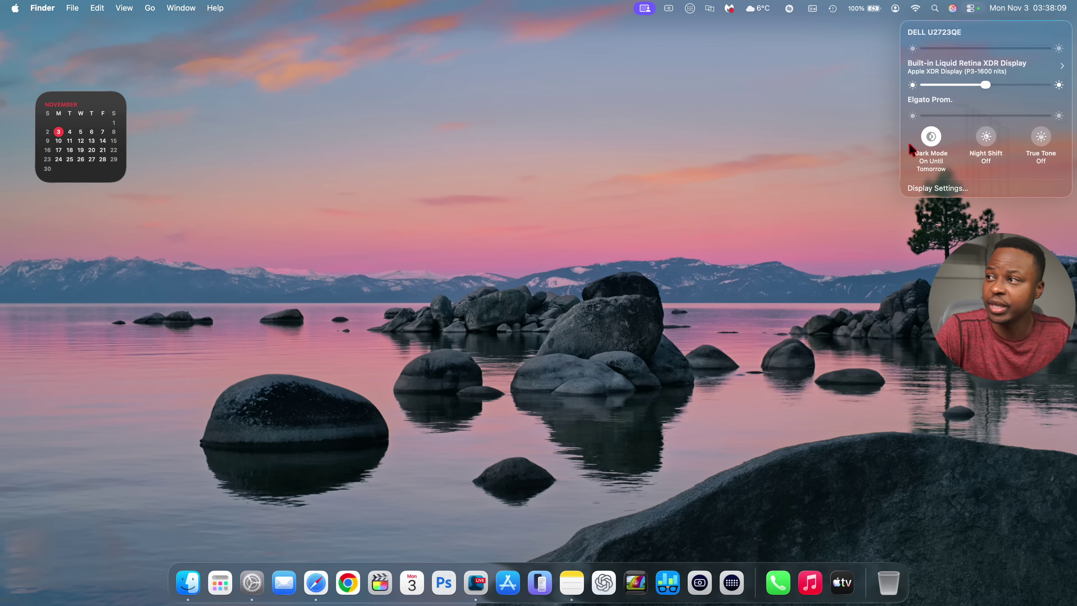
- Close the Display panel and reopen the widget gallery via Notification Center's Edit Widgets
left_click(847, 235)
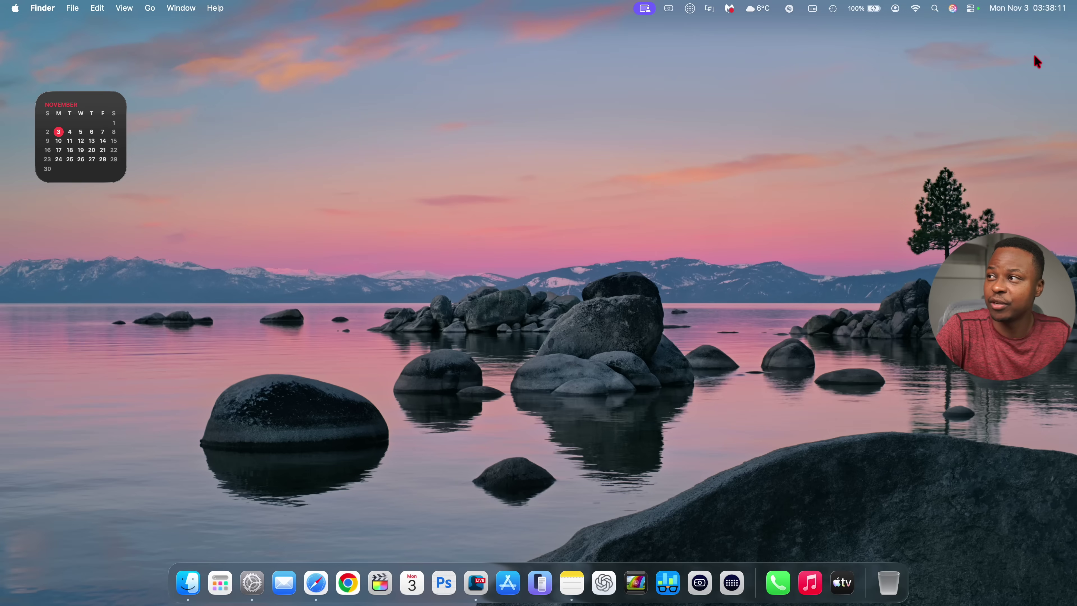
left_click(1020, 12)
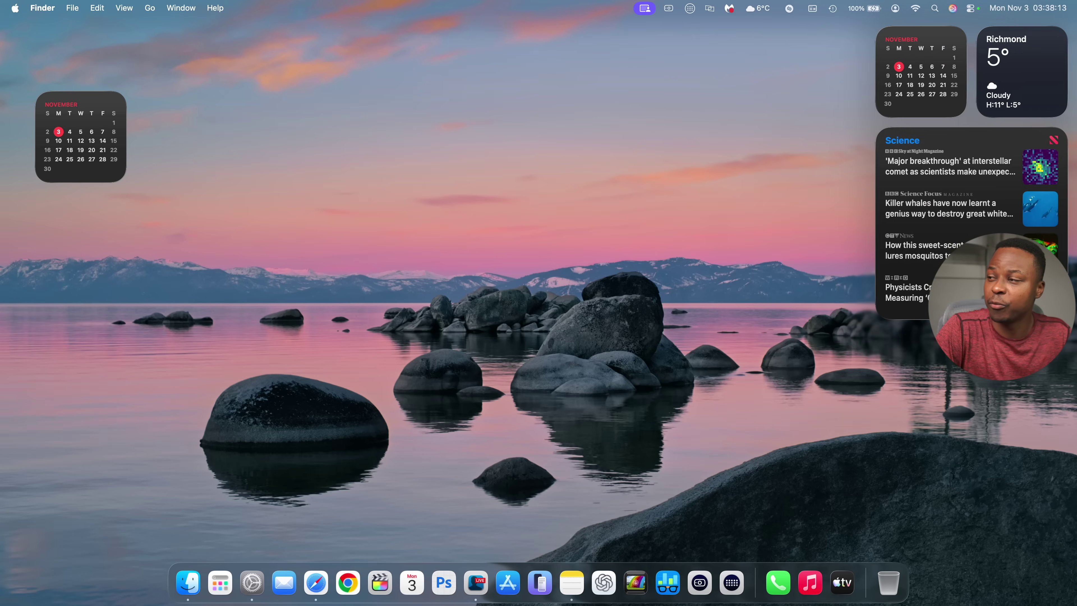
left_click(970, 333)
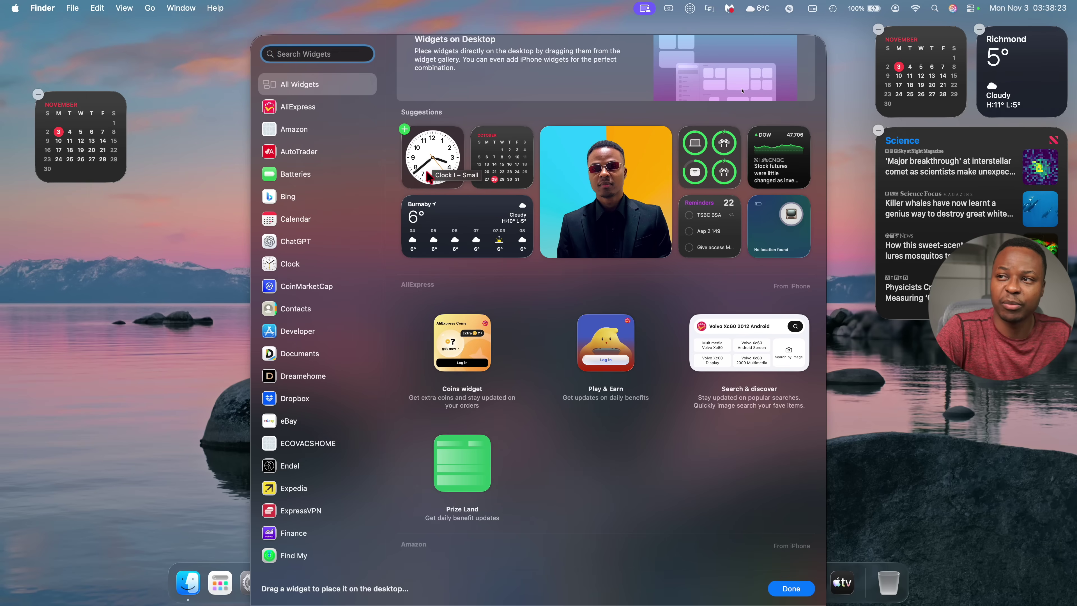
- Add an analog Clock widget below the desktop calendar, then open and close the Clock app from it
left_click_drag(434, 164, 52, 261)
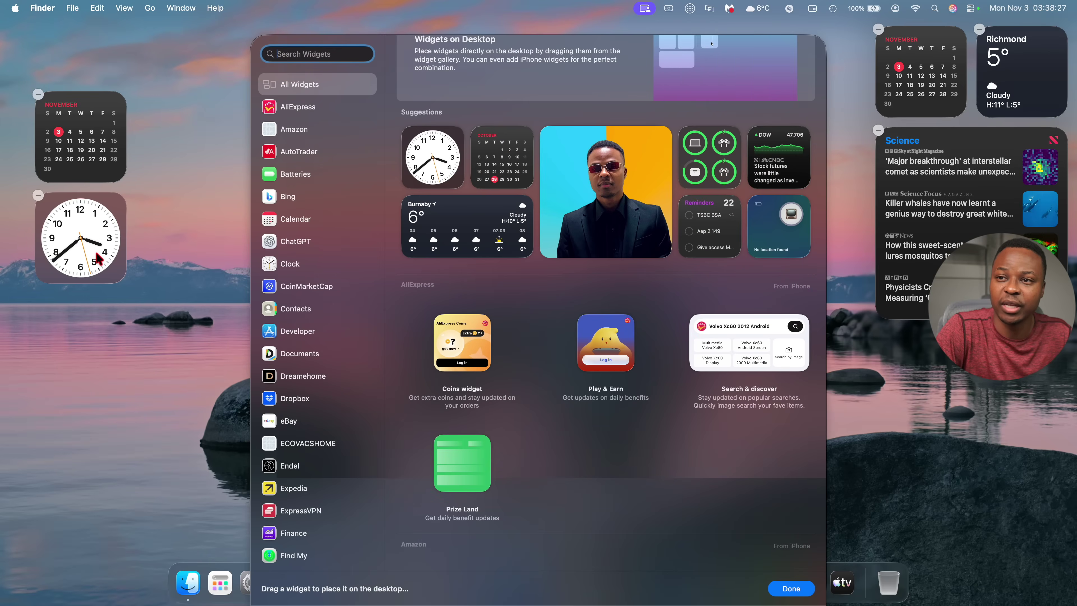
left_click(103, 299)
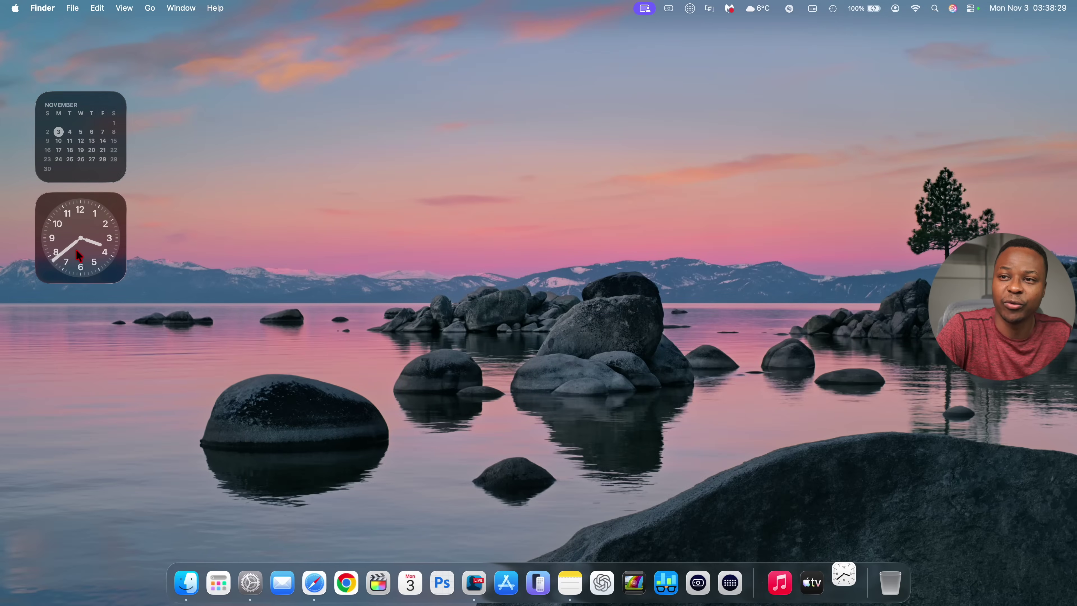
left_click(81, 237)
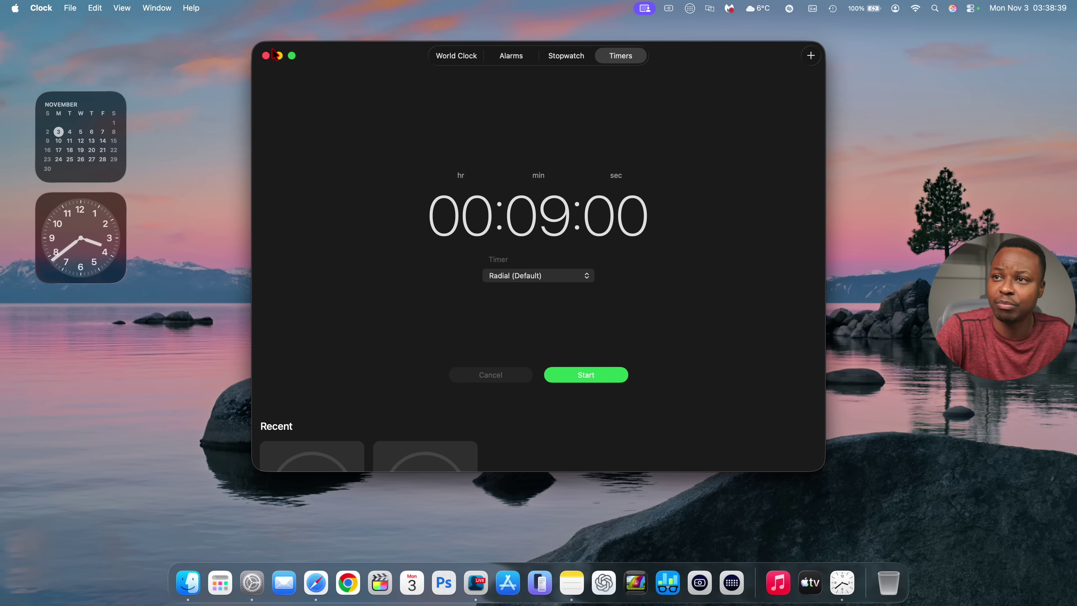
left_click(266, 55)
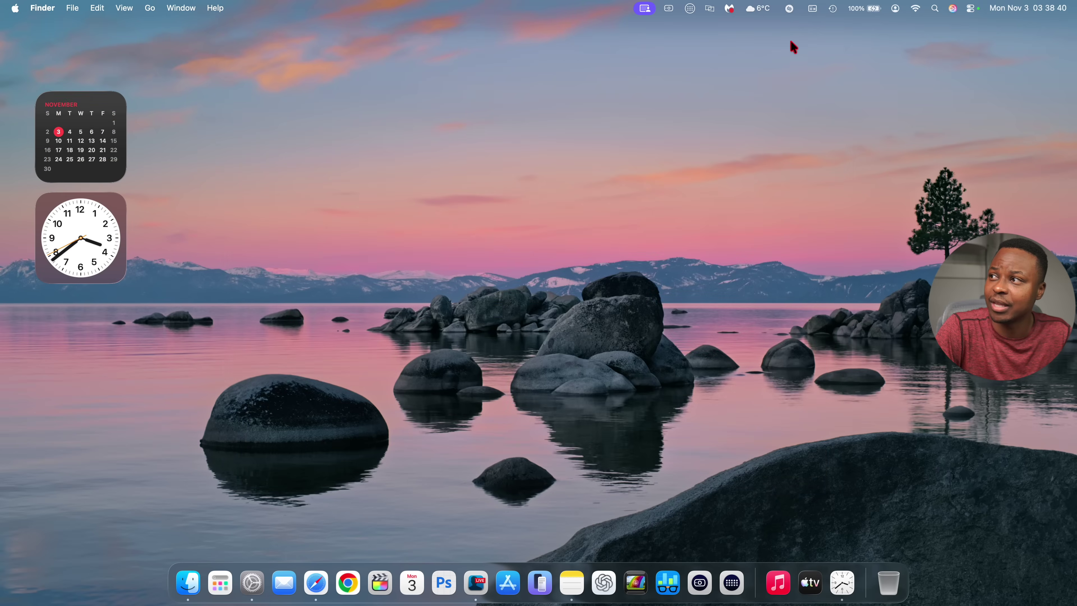
- From Notification Center, enter widget editing and browse the widget gallery
left_click(1011, 8)
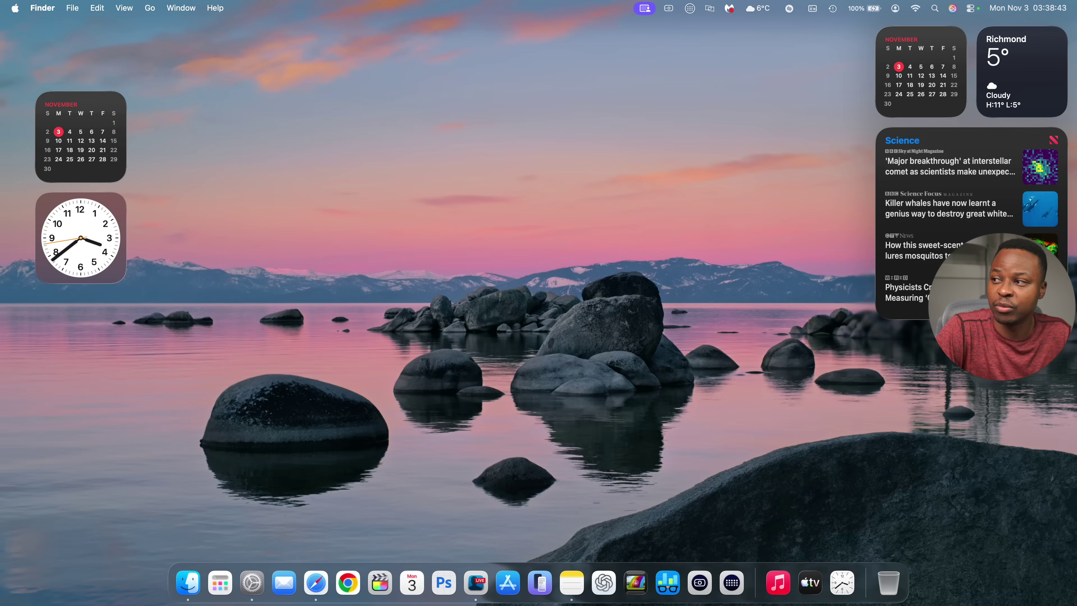
left_click(716, 316)
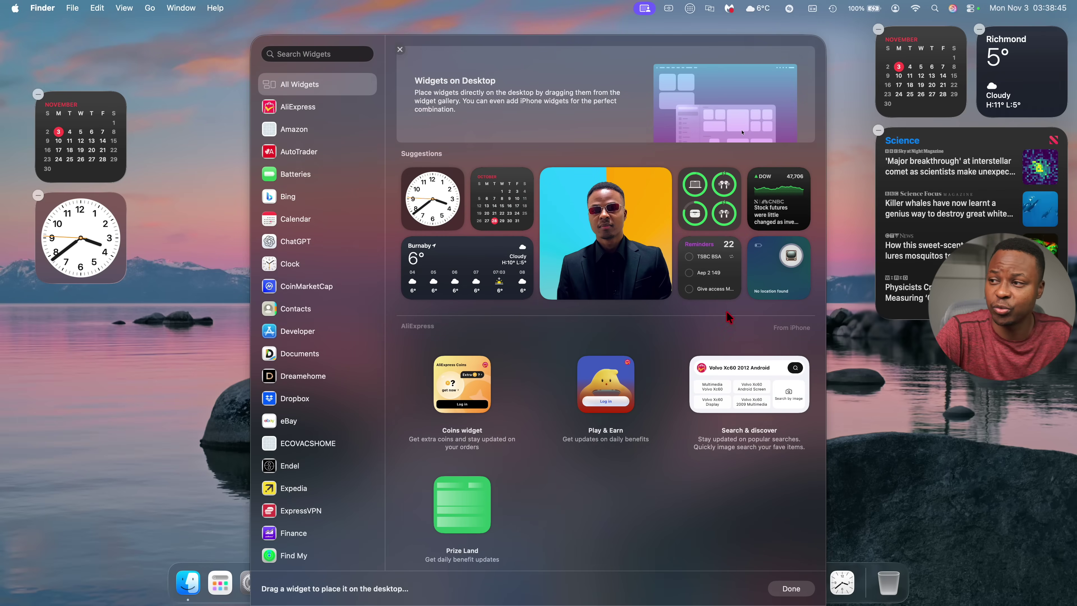
scroll(644, 360, "down", 15)
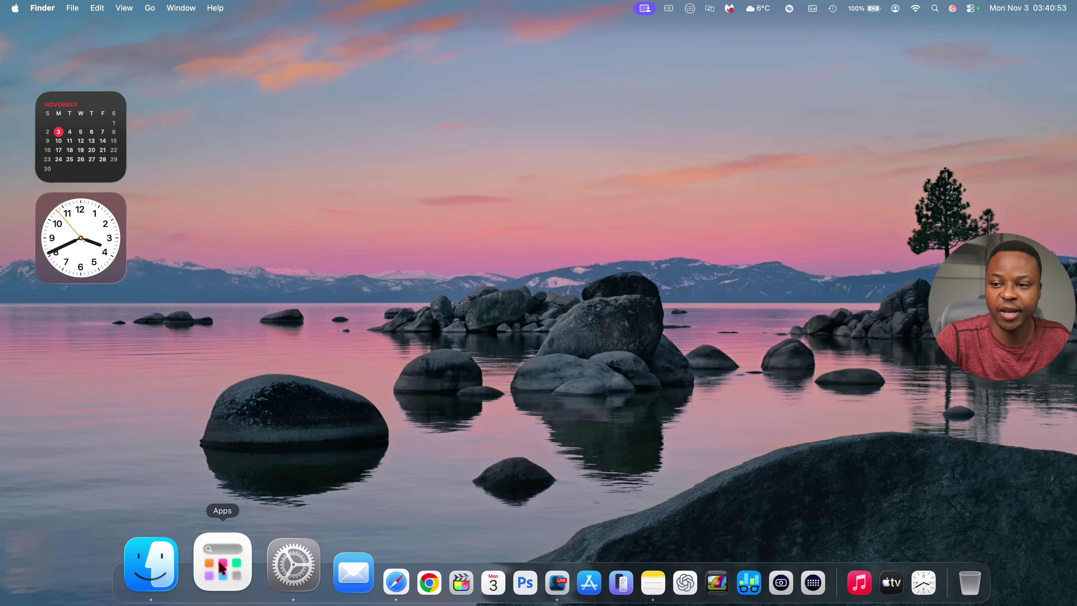
- Open the Apps panel from the Dock and scroll through the categorized Applications grid
left_click(220, 563)
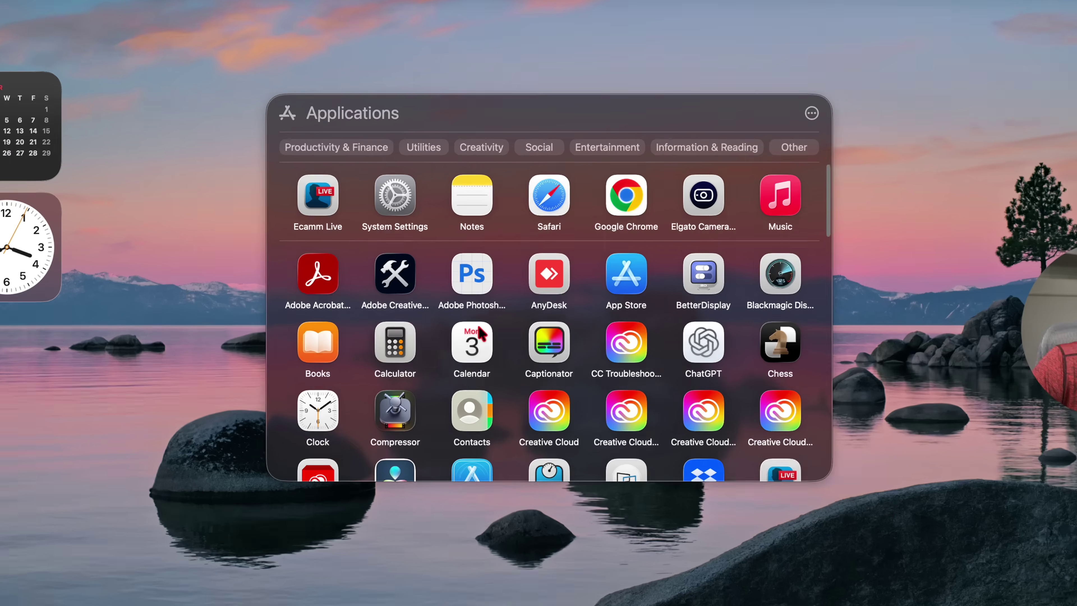
scroll(475, 308, "down", 5)
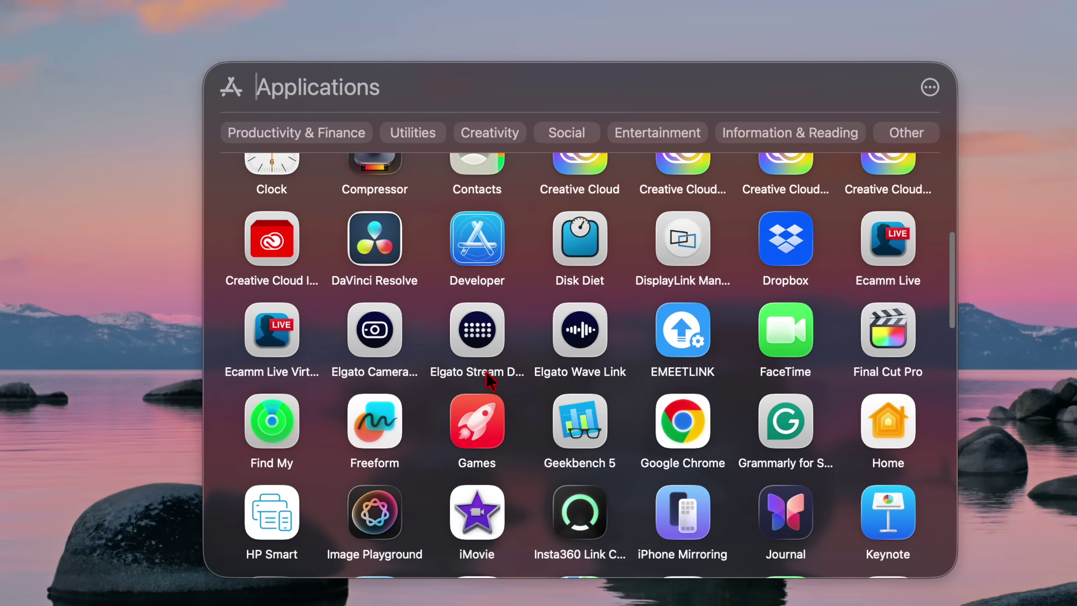
scroll(488, 379, "down", 3)
scroll(400, 299, "up", 10)
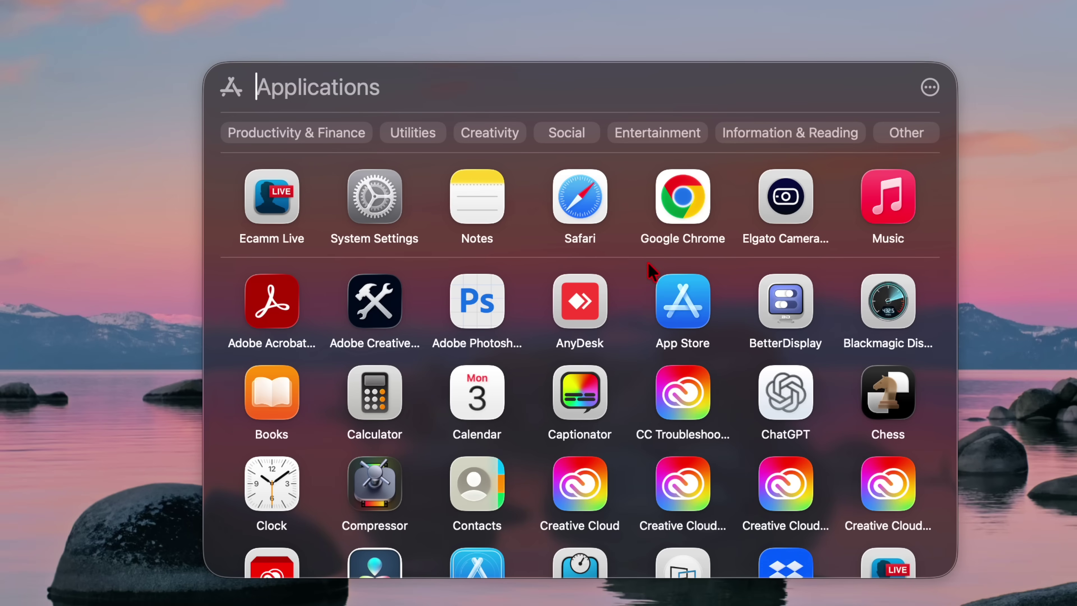
scroll(650, 271, "down", 20)
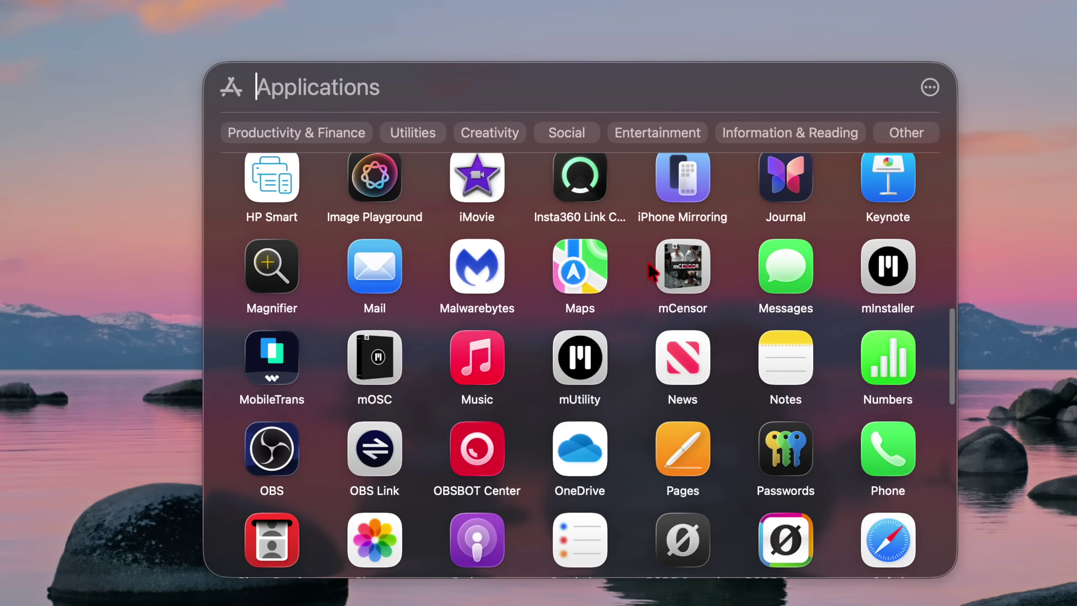
scroll(649, 270, "down", 3)
scroll(594, 270, "up", 5)
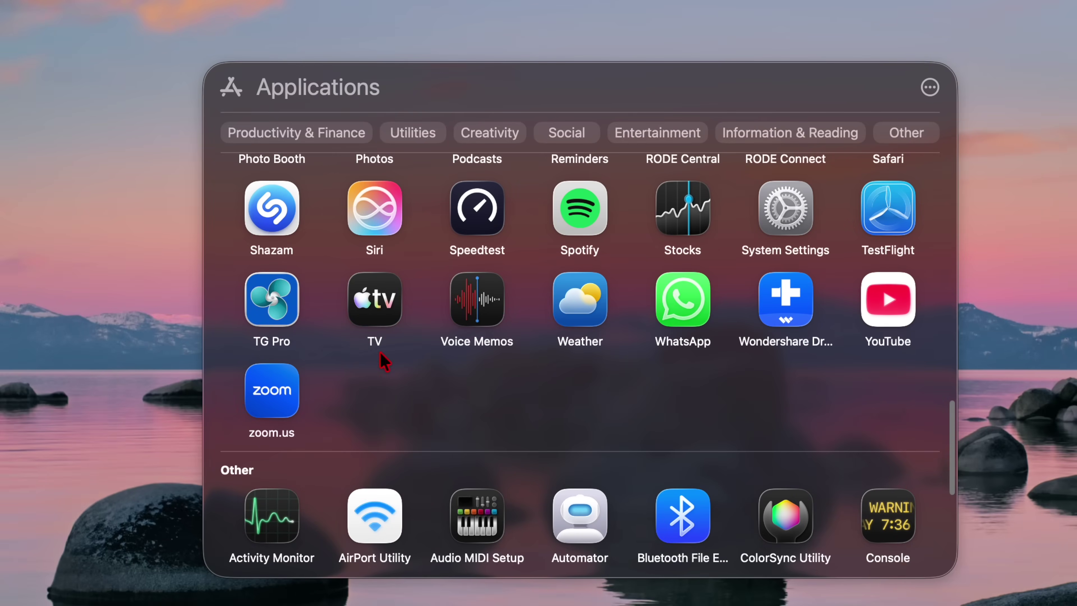
scroll(379, 317, "up", 3)
scroll(375, 316, "up", 2)
scroll(375, 316, "up", 5)
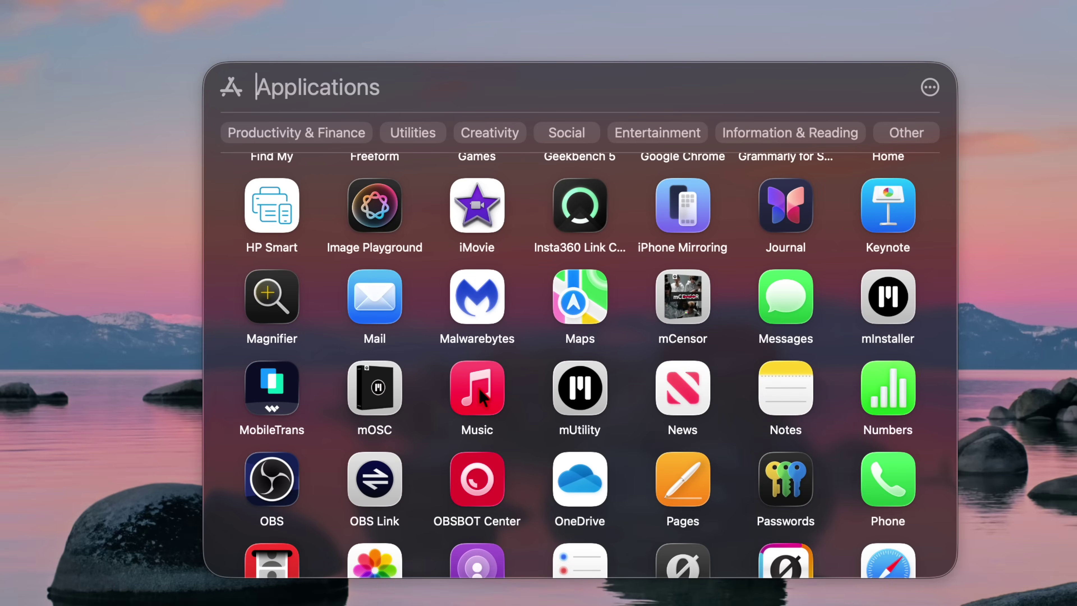
scroll(483, 399, "up", 10)
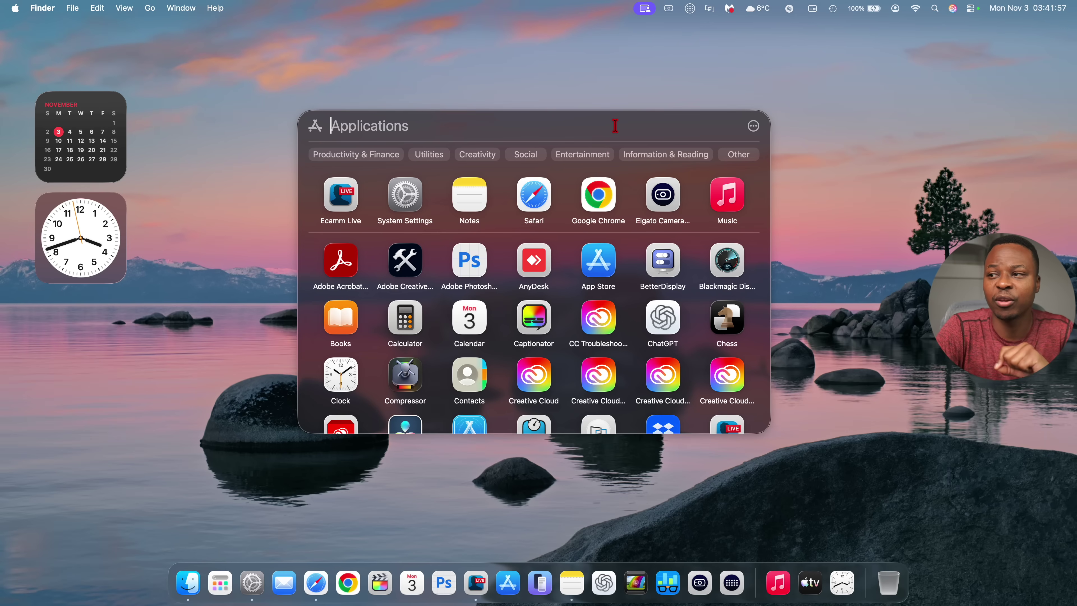
scroll(634, 308, "down", 15)
scroll(634, 308, "down", 8)
scroll(573, 325, "up", 5)
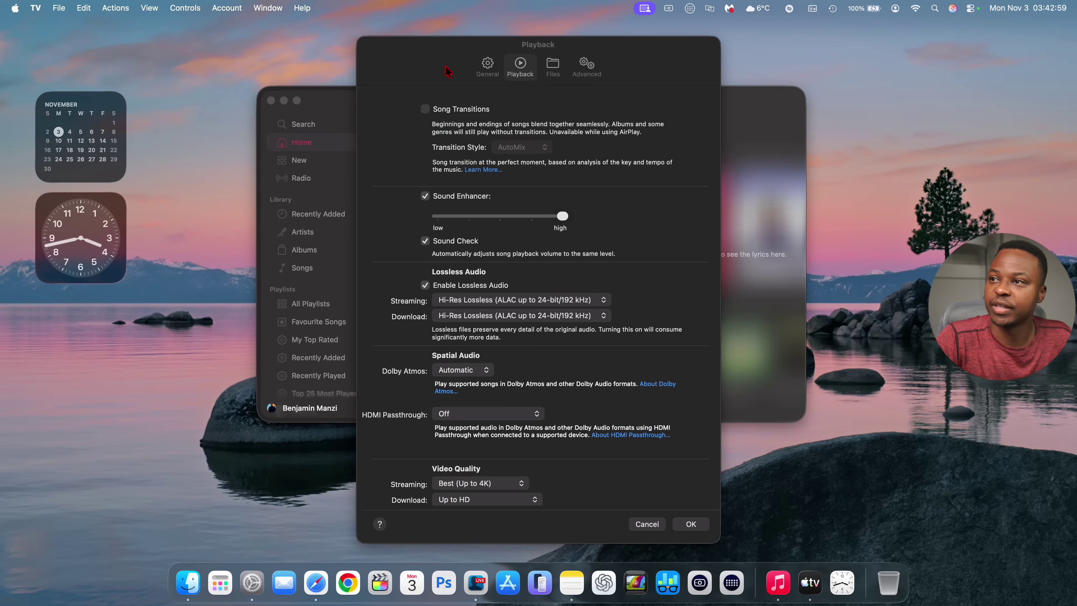
- Bring the Music Playback settings to the front and check the Music menu commands
left_click(463, 72)
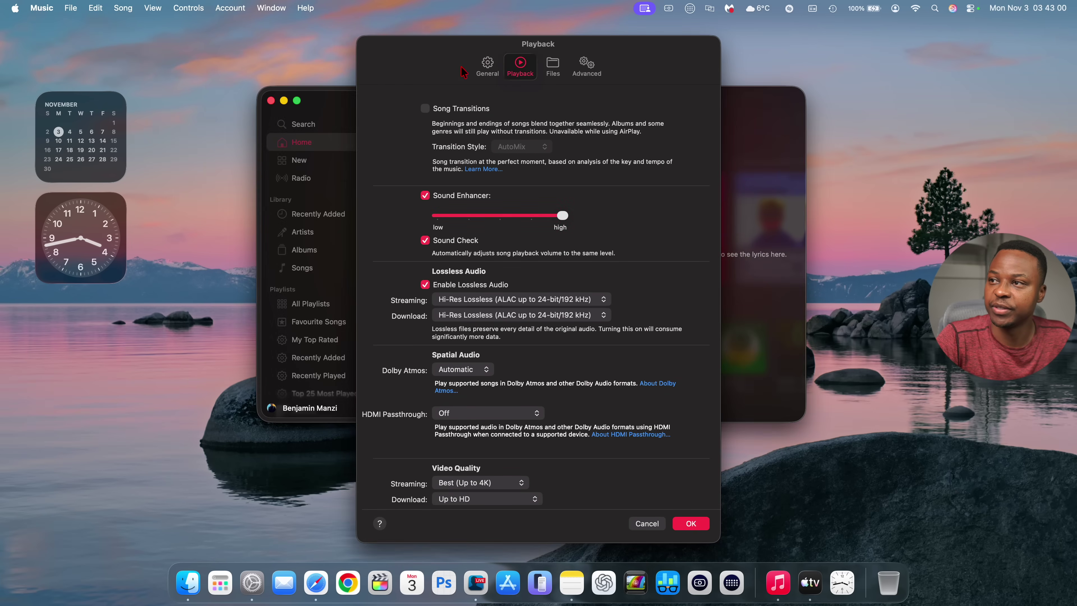
left_click(50, 14)
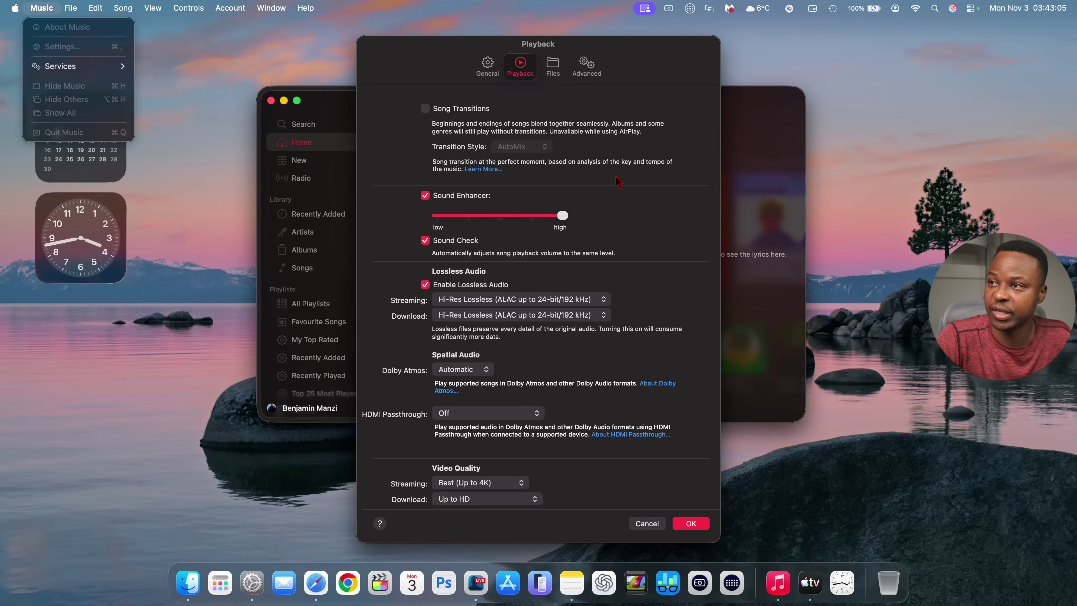
left_click(551, 104)
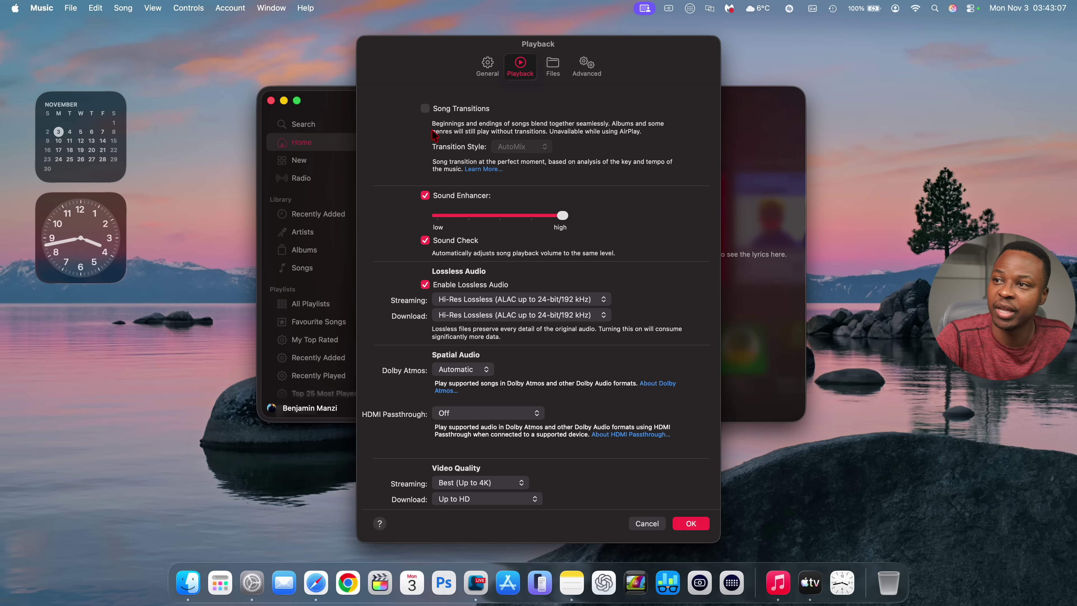
- Turn on Song Transitions and keep AutoMix as the transition style
left_click(426, 109)
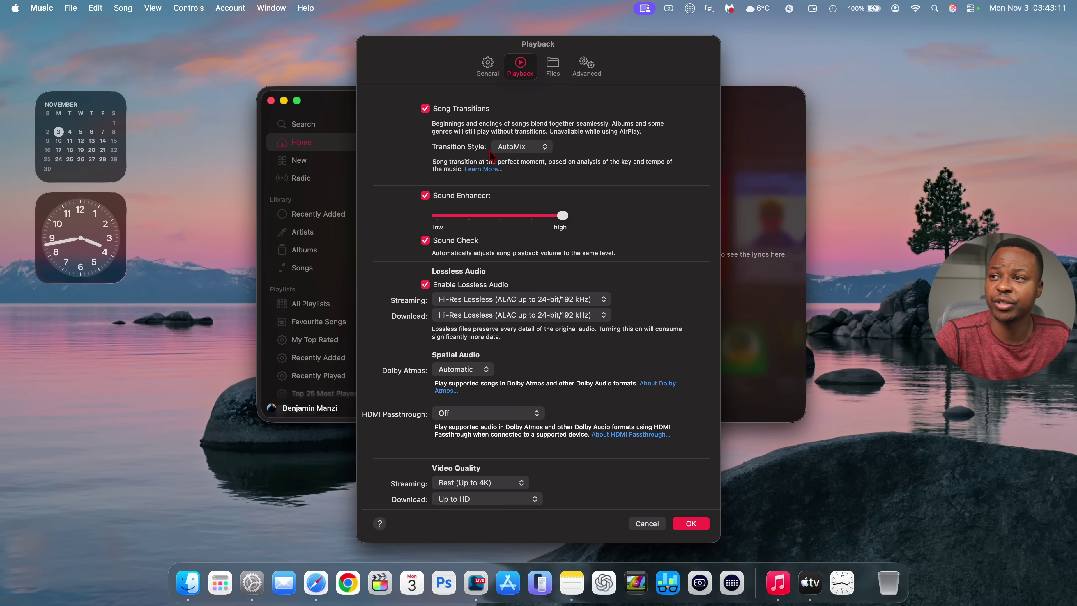
left_click(525, 148)
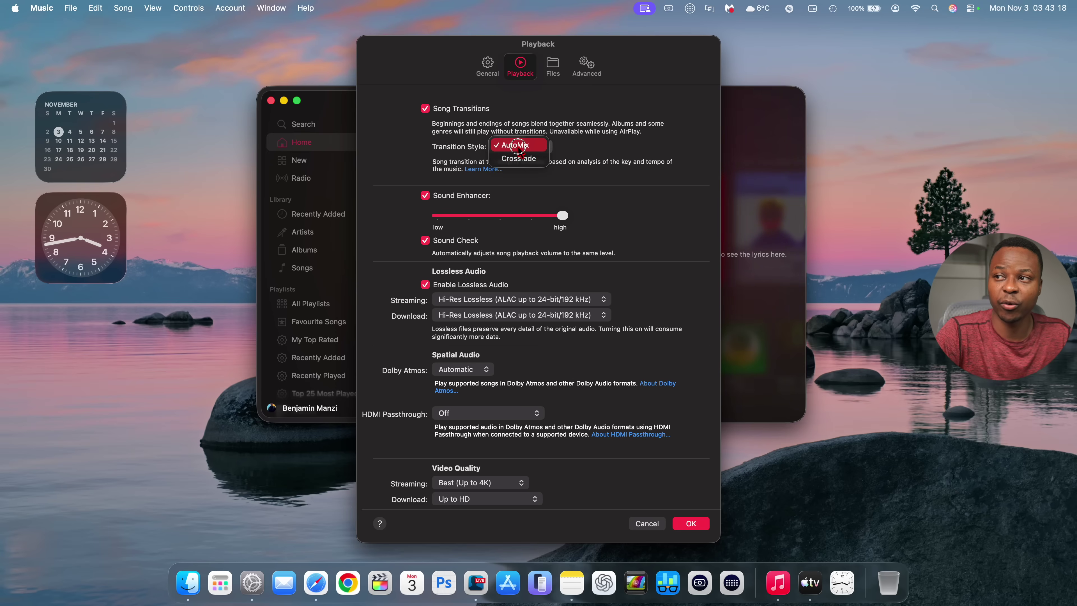
left_click(517, 146)
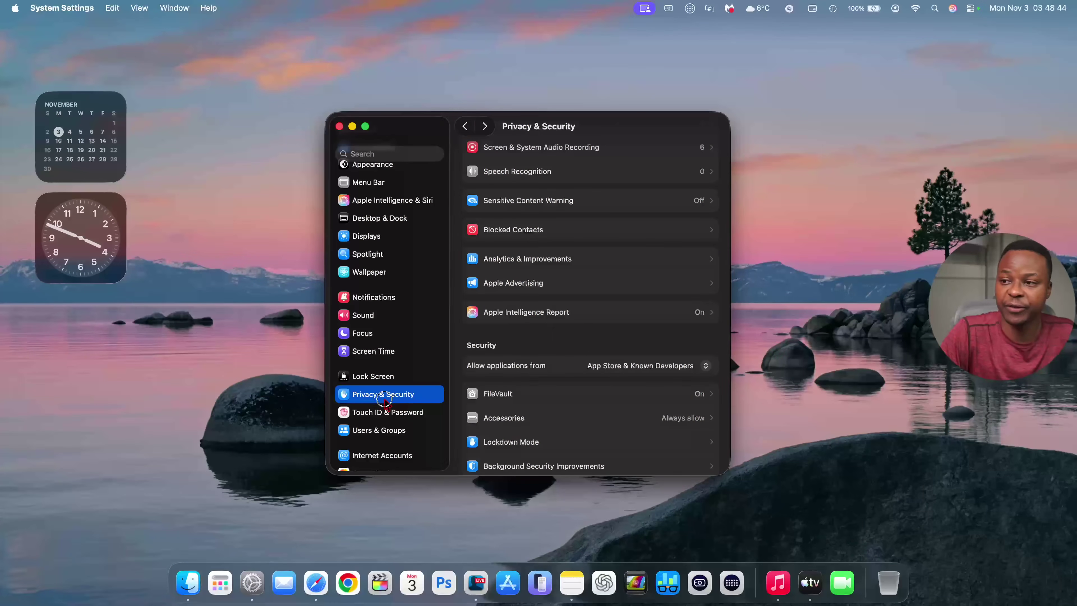
- Scroll down Privacy & Security and open the Sensitive Content Warning settings
scroll(581, 435, "down", 2)
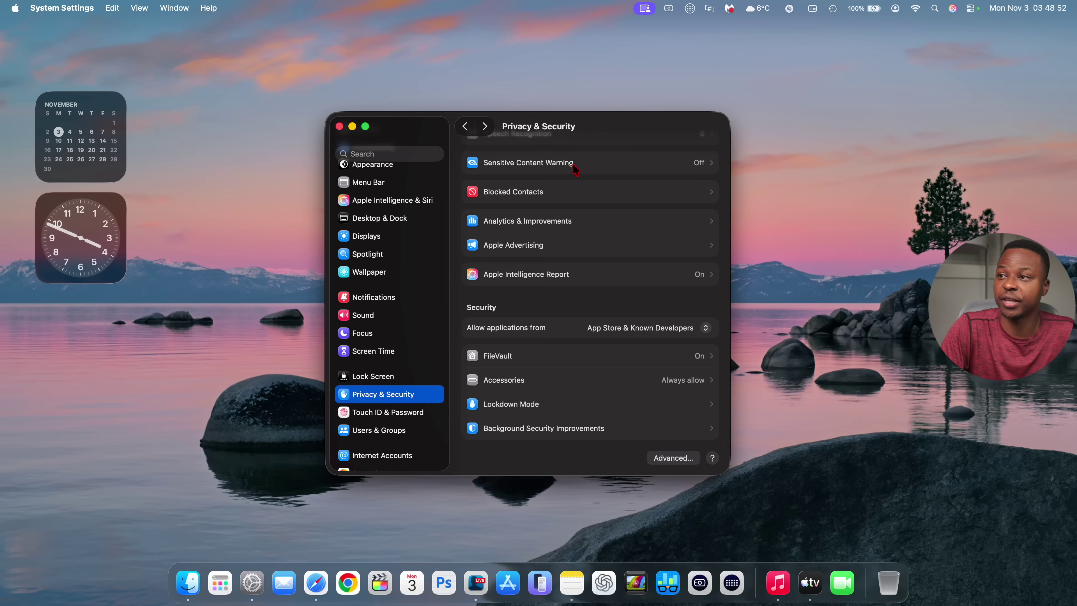
left_click(573, 165)
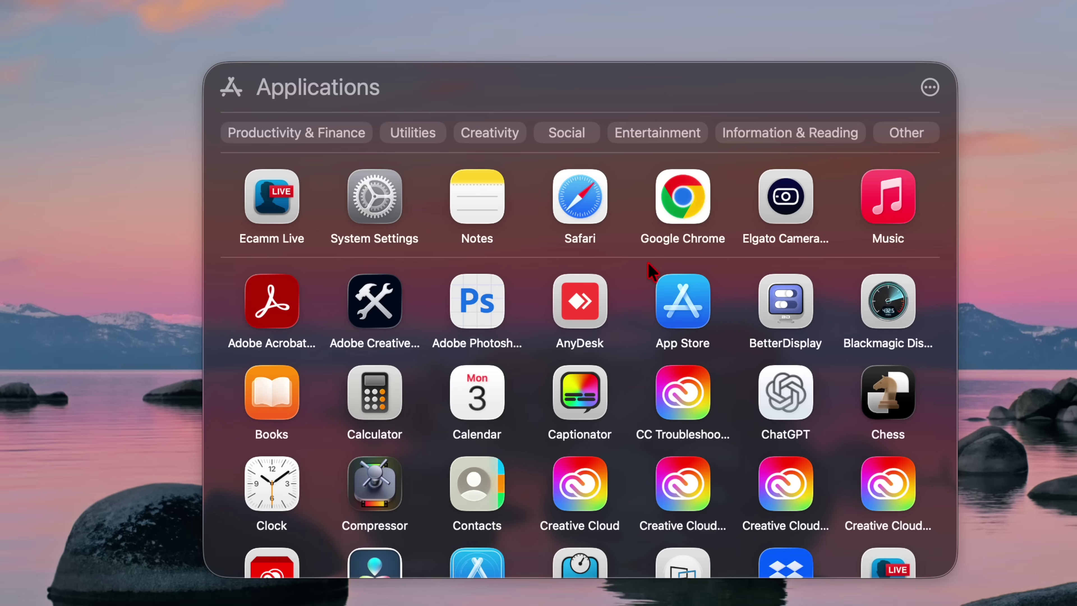
- Scroll down and back up through the Applications grid's app categories
scroll(651, 271, "down", 20)
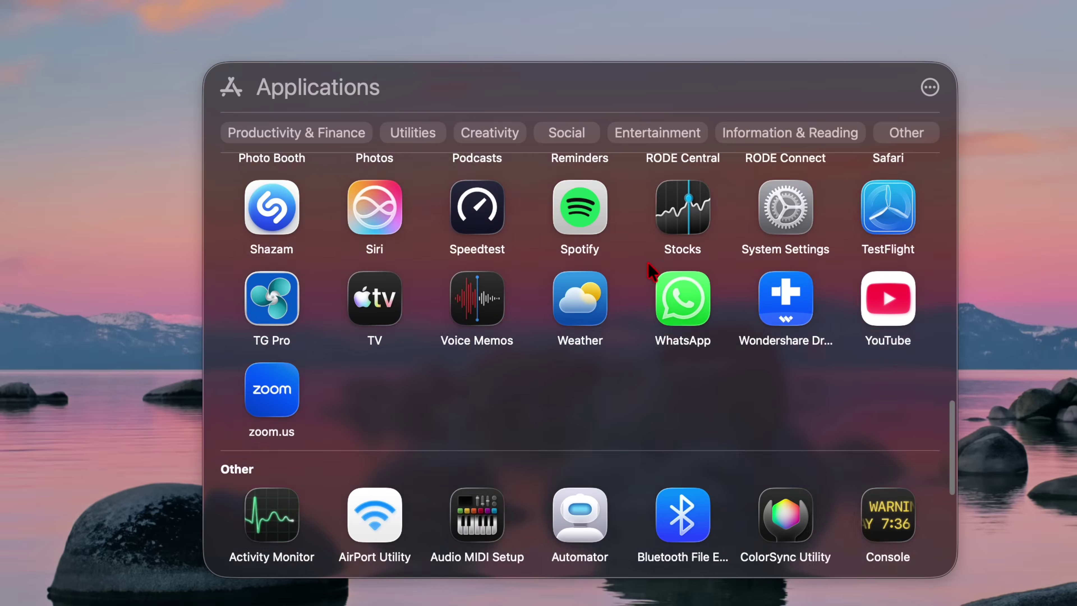
scroll(650, 271, "down", 5)
scroll(649, 270, "up", 5)
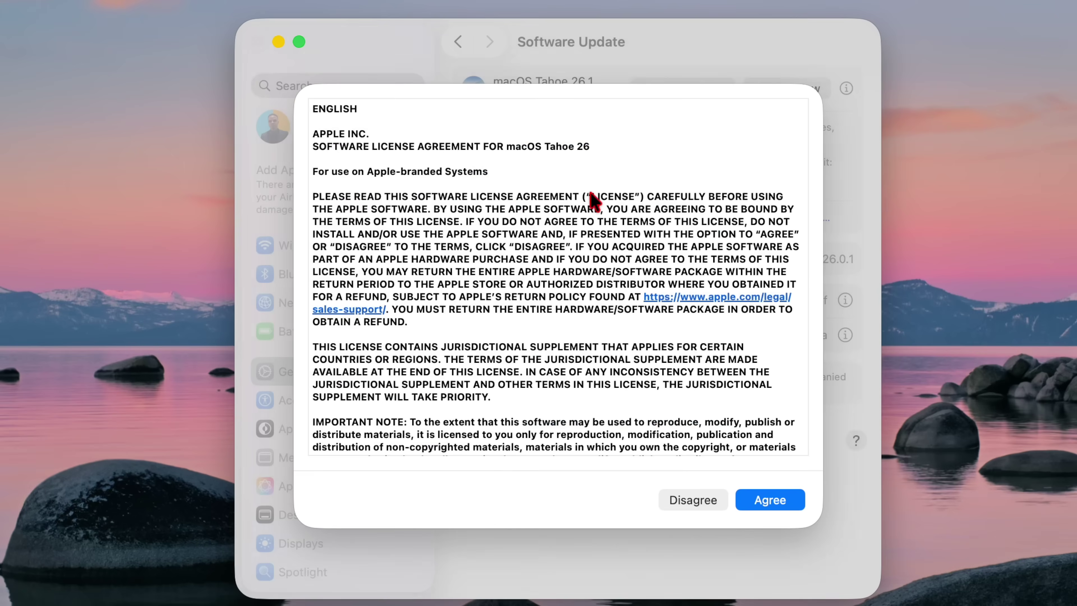
- Agree to the macOS Tahoe software licence so the 26.1 update starts downloading
left_click(800, 511)
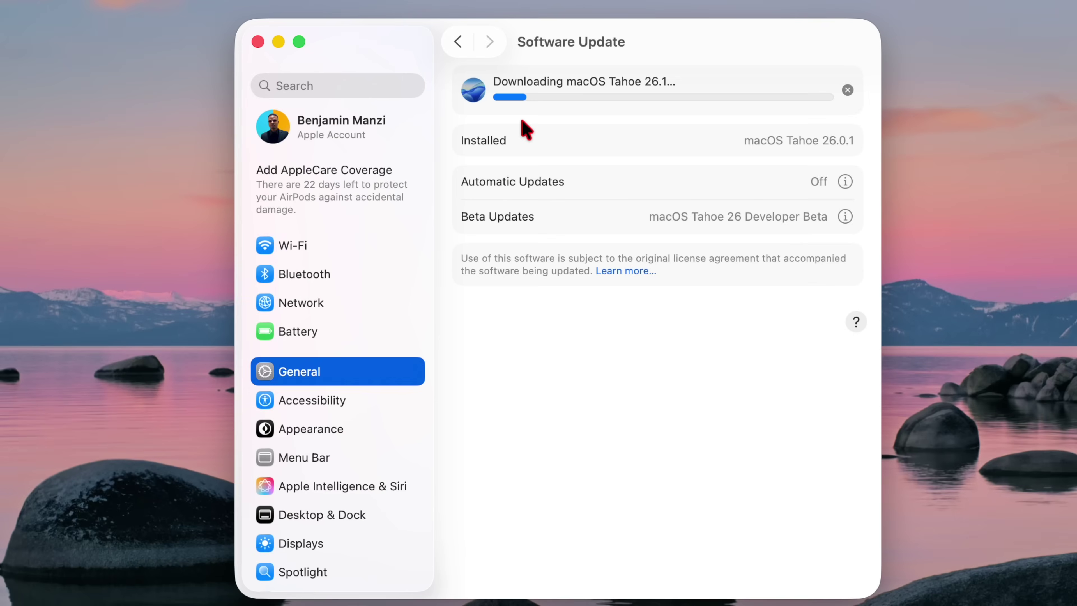